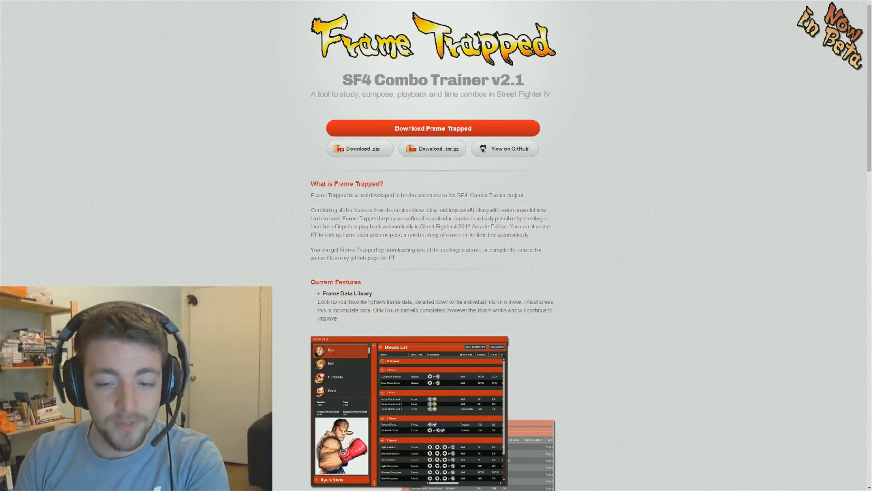
Read through the Frame Trapped project page, including its features, contributors and support sections, and download Frame Trapped
{"action": "scroll", "coordinate": [228, 207], "scroll_direction": "down", "scroll_amount": 12}
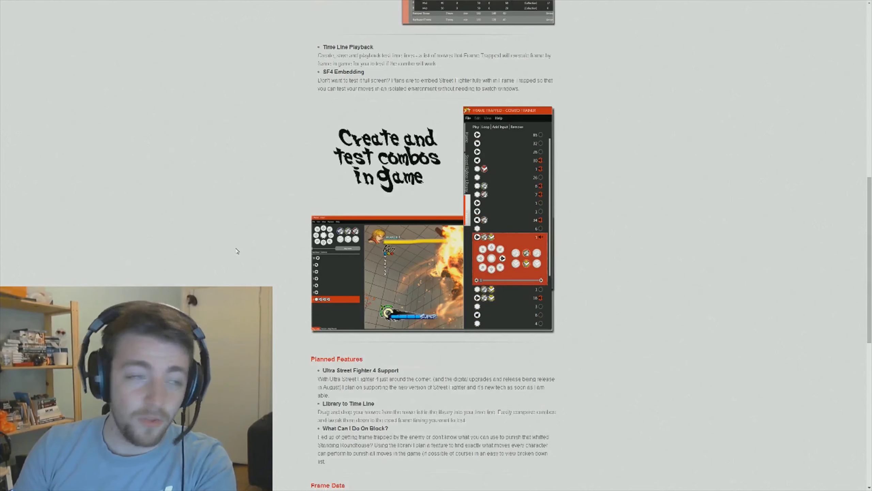
{"action": "scroll", "coordinate": [230, 245], "scroll_direction": "down", "scroll_amount": 5}
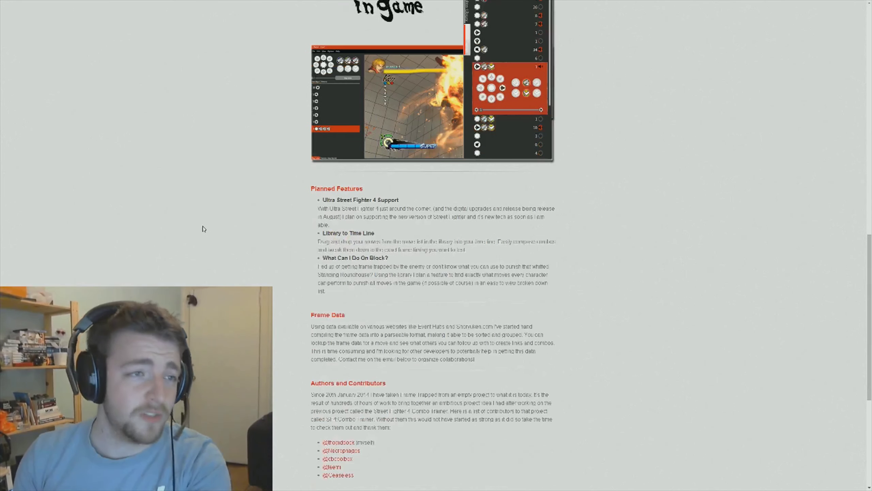
{"action": "scroll", "coordinate": [201, 230], "scroll_direction": "down", "scroll_amount": 6}
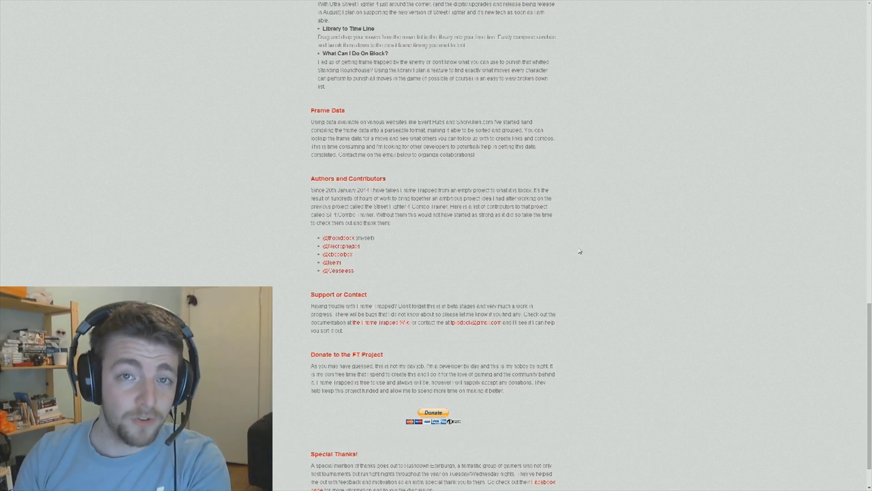
{"action": "key", "text": "Home"}
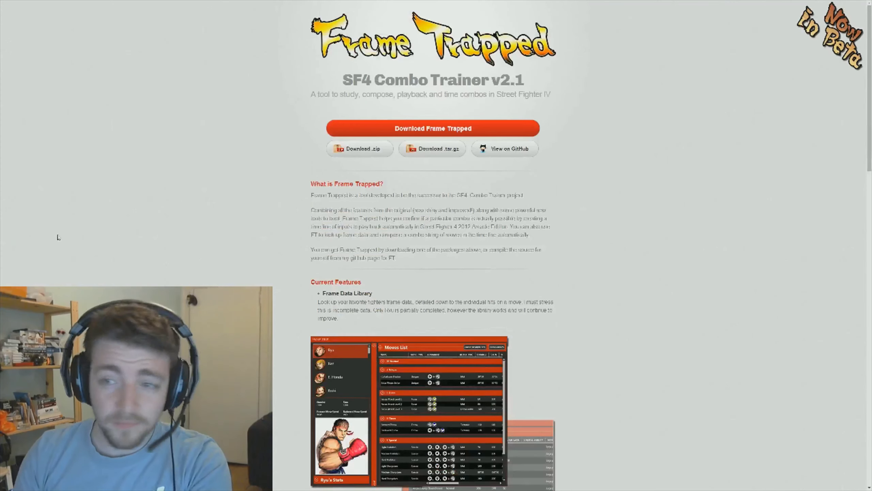
{"action": "left_click", "coordinate": [378, 130]}
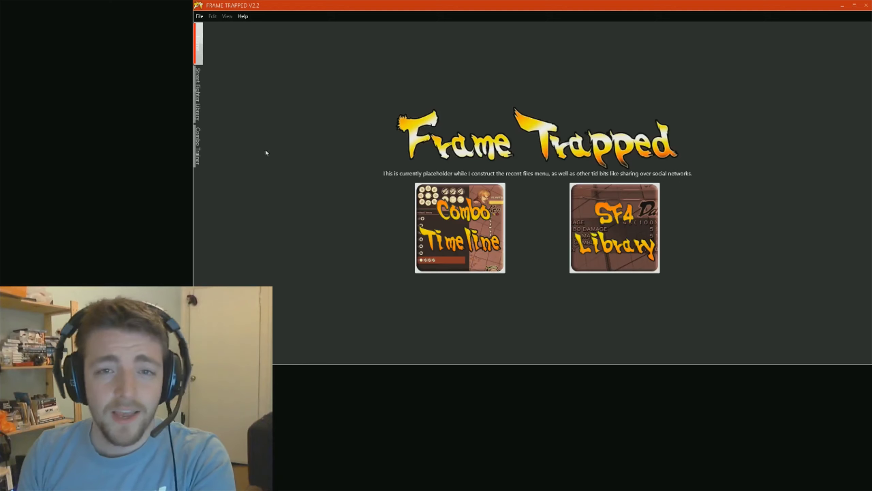
Open Ryu's moves in the Street Fighter Library and examine the cancel ability and notes data
{"action": "left_click", "coordinate": [198, 108]}
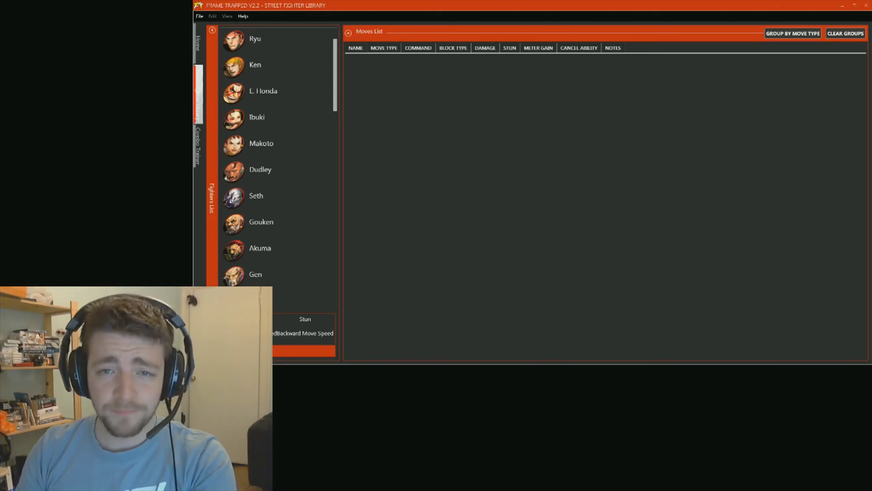
{"action": "left_click", "coordinate": [286, 43]}
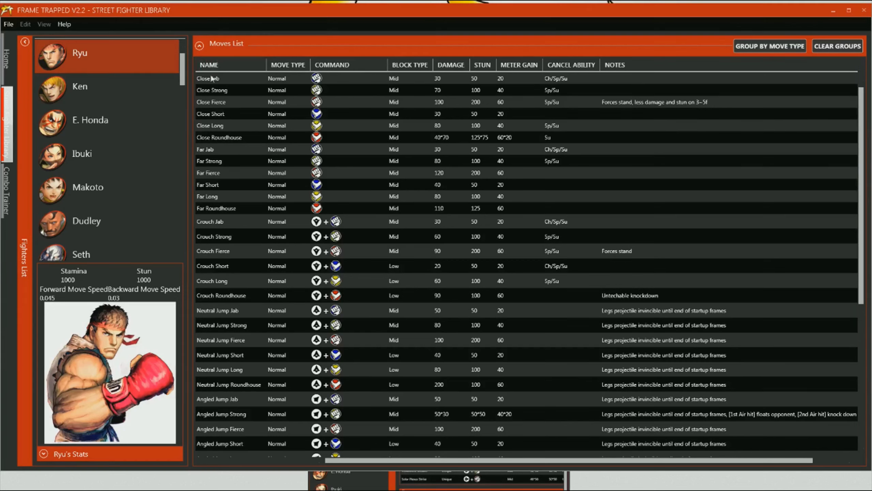
{"action": "mouse_move", "coordinate": [210, 78]}
{"action": "mouse_move", "coordinate": [548, 82]}
{"action": "mouse_move", "coordinate": [636, 109]}
{"action": "mouse_move", "coordinate": [237, 255]}
Inspect the damage and command of Ryu's Angled Jump Strong and view its Add To Time Line option
{"action": "scroll", "coordinate": [646, 358], "scroll_direction": "down", "scroll_amount": 5}
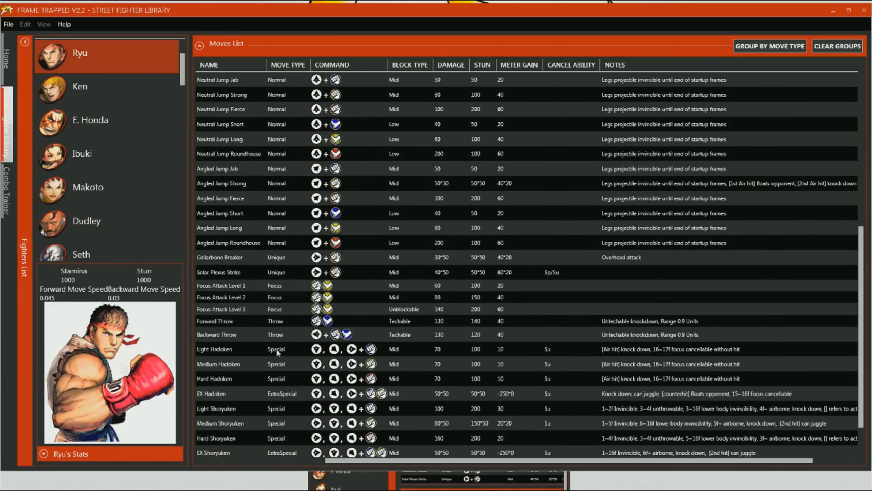
{"action": "mouse_move", "coordinate": [296, 197]}
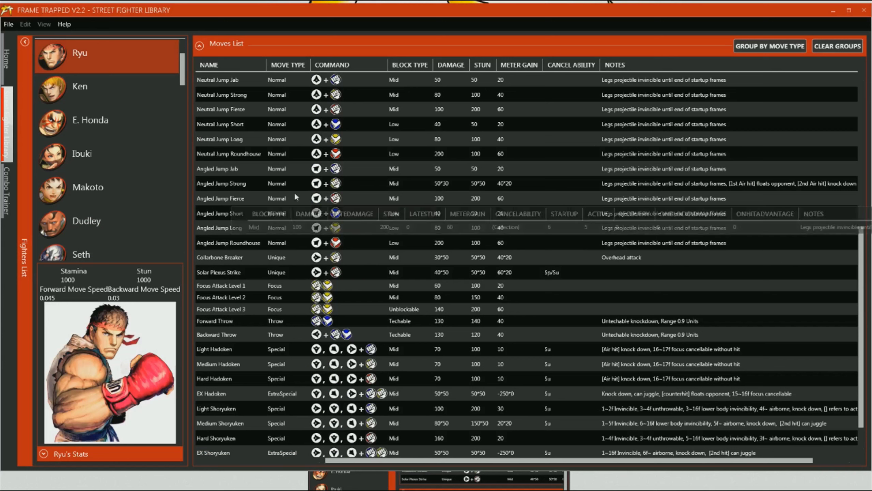
{"action": "mouse_move", "coordinate": [447, 186]}
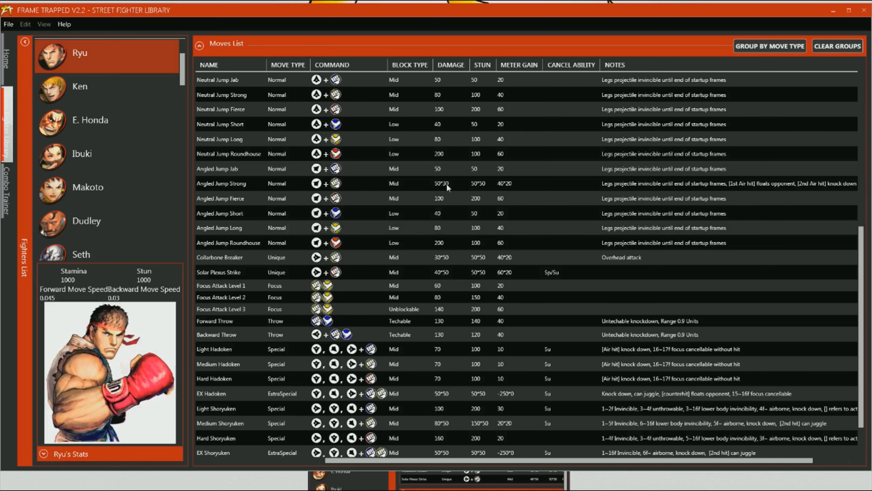
{"action": "mouse_move", "coordinate": [225, 184]}
{"action": "mouse_move", "coordinate": [318, 188]}
{"action": "right_click", "coordinate": [236, 186]}
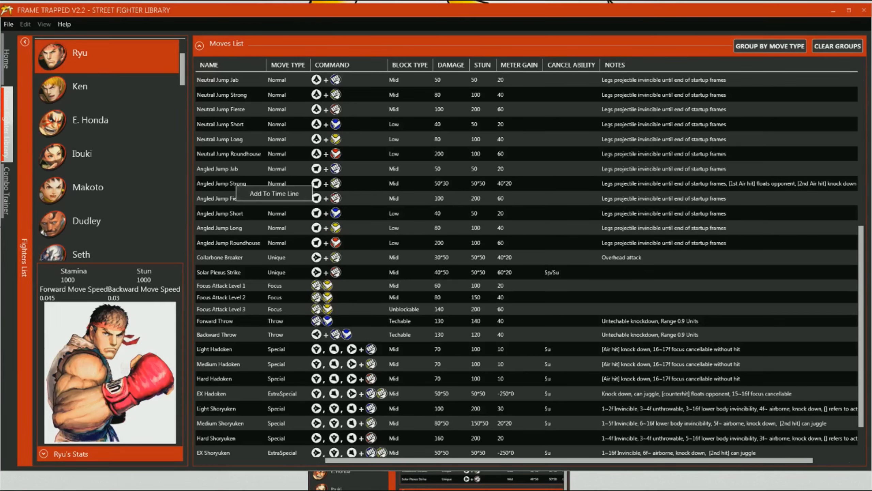
Open the Combo Trainer and set the first time line input's direction to down-right
{"action": "left_click", "coordinate": [8, 194]}
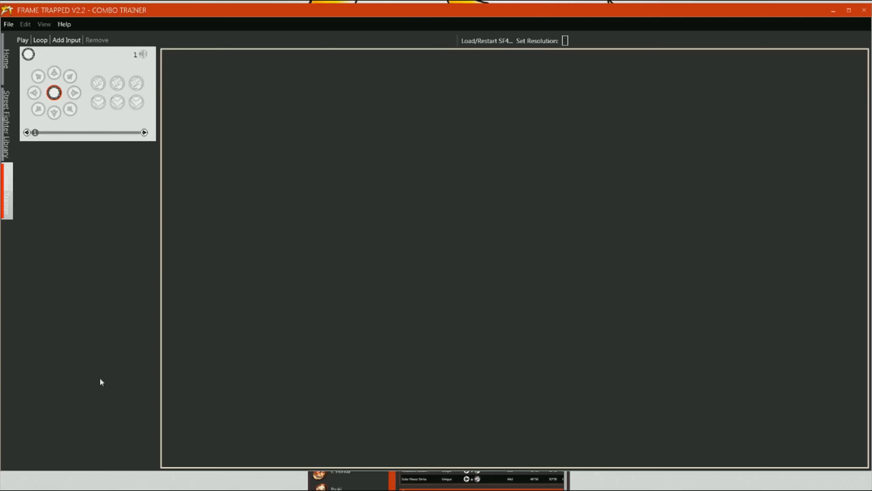
{"action": "left_click", "coordinate": [87, 65]}
{"action": "left_click", "coordinate": [75, 92]}
{"action": "left_click", "coordinate": [74, 109]}
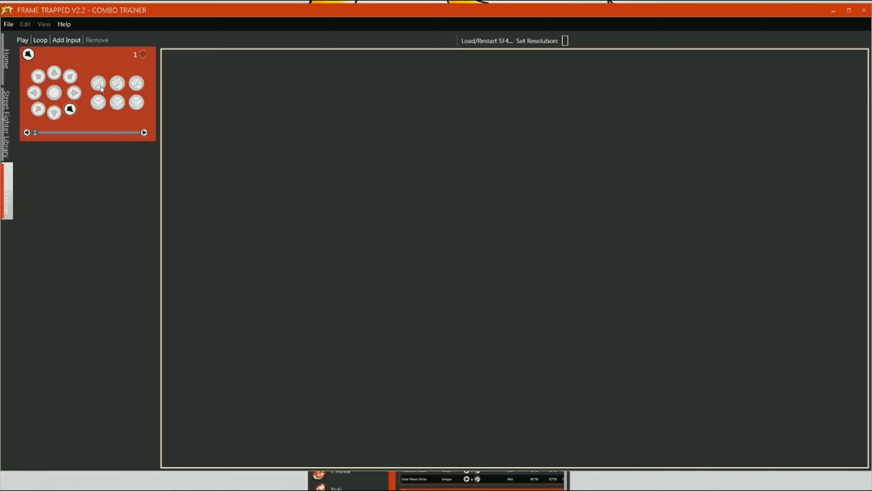
Add all three punches and all three kicks to the first time line input
{"action": "left_click", "coordinate": [98, 84]}
{"action": "left_click", "coordinate": [117, 83]}
{"action": "left_click", "coordinate": [136, 83]}
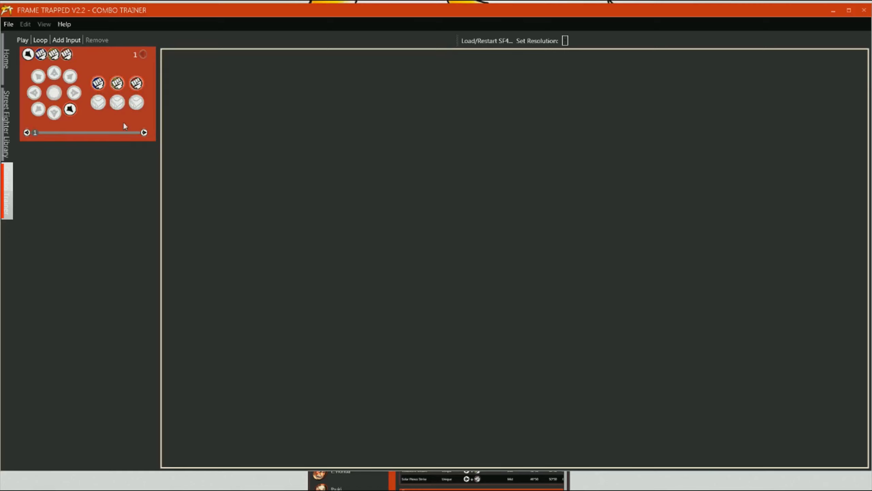
{"action": "left_click", "coordinate": [98, 103]}
{"action": "left_click", "coordinate": [117, 102]}
{"action": "left_click", "coordinate": [136, 103]}
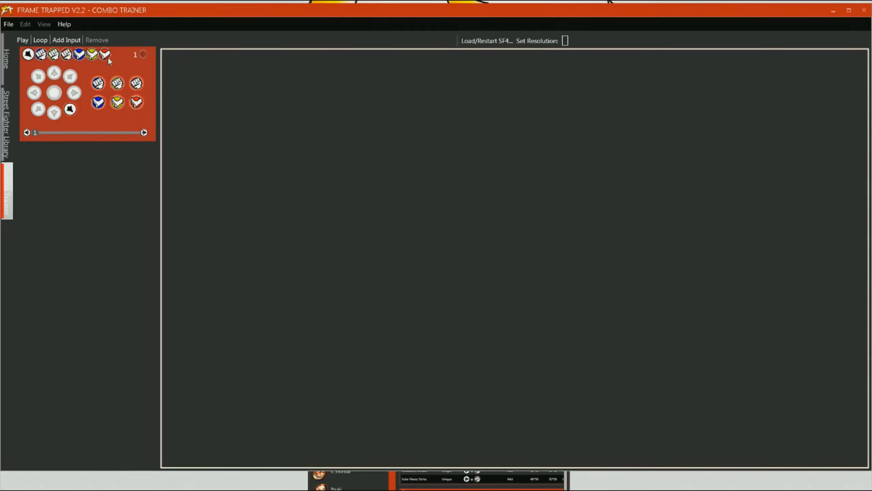
Add six blank inputs to the time line below the first one
{"action": "left_click", "coordinate": [61, 40]}
{"action": "left_click", "coordinate": [59, 43]}
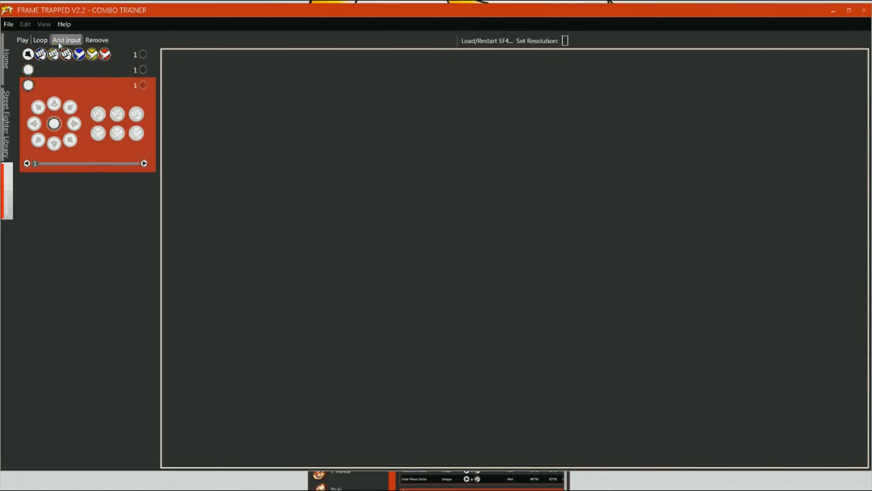
{"action": "left_click", "coordinate": [59, 43]}
{"action": "left_click", "coordinate": [59, 43]}
{"action": "left_click", "coordinate": [62, 40]}
{"action": "left_click", "coordinate": [62, 40]}
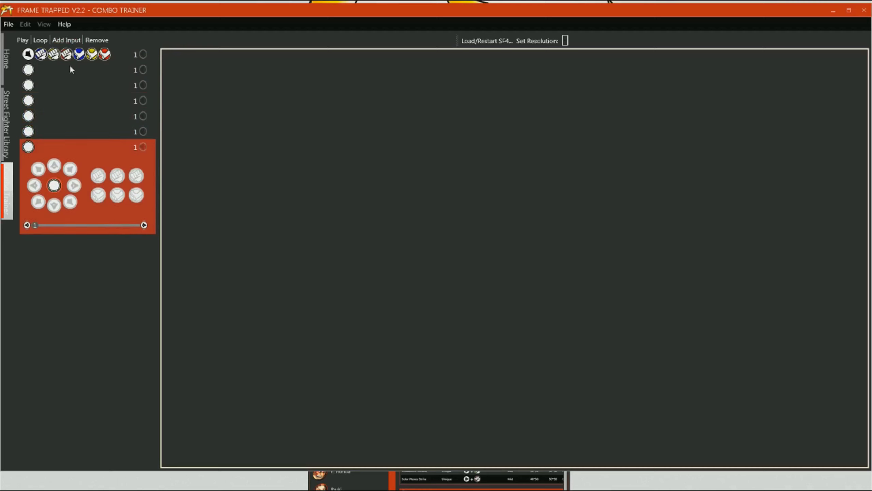
Remove six inputs from the time line, starting with the filled one, so only one blank input is left
{"action": "left_click", "coordinate": [71, 67]}
{"action": "left_click", "coordinate": [62, 55]}
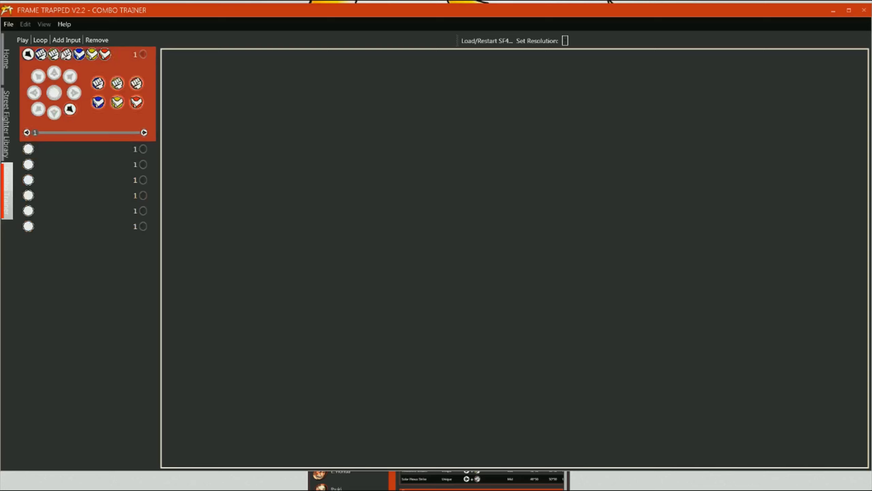
{"action": "left_click", "coordinate": [97, 39]}
{"action": "left_click", "coordinate": [97, 40]}
{"action": "left_click", "coordinate": [94, 40]}
{"action": "left_click", "coordinate": [93, 41]}
{"action": "left_click", "coordinate": [92, 40]}
{"action": "left_click", "coordinate": [93, 41]}
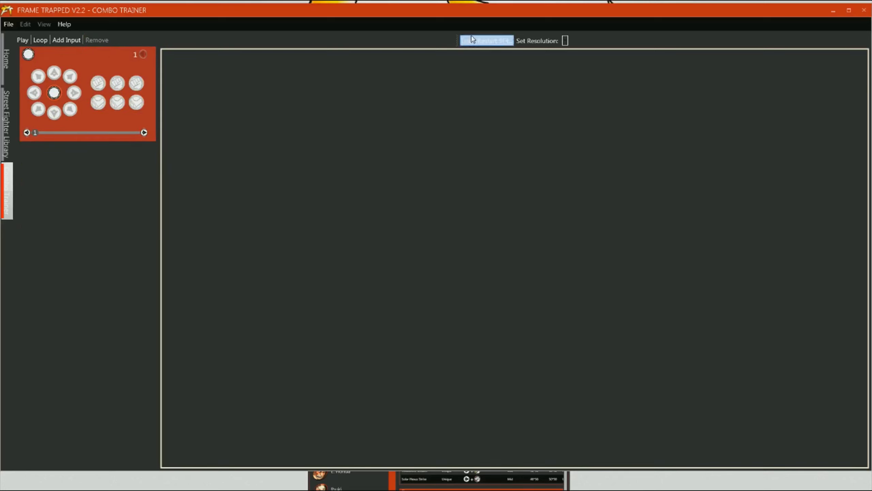
Load Street Fighter 4 in the Combo Trainer's embedded game view
{"action": "left_click", "coordinate": [488, 42]}
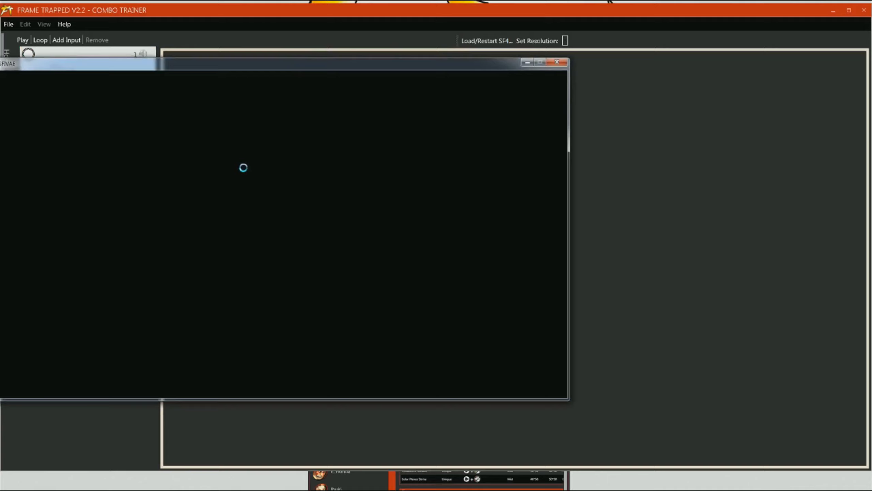
{"action": "left_click", "coordinate": [316, 31]}
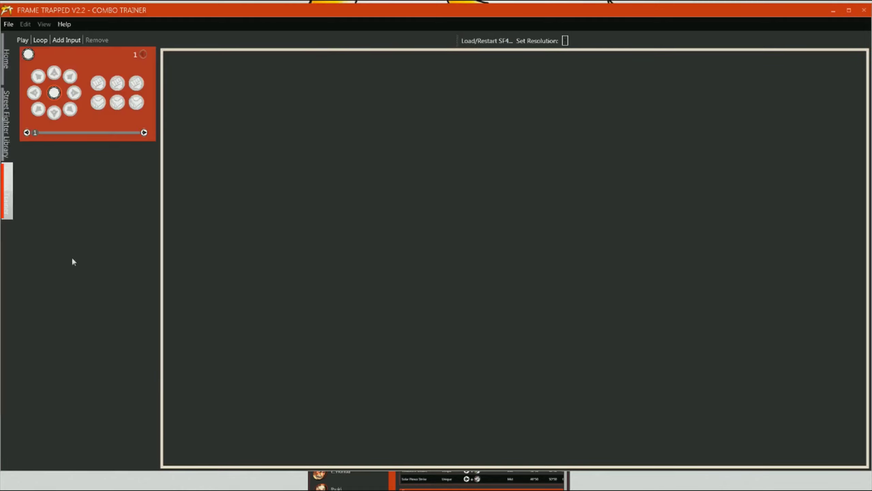
{"action": "left_click", "coordinate": [384, 244]}
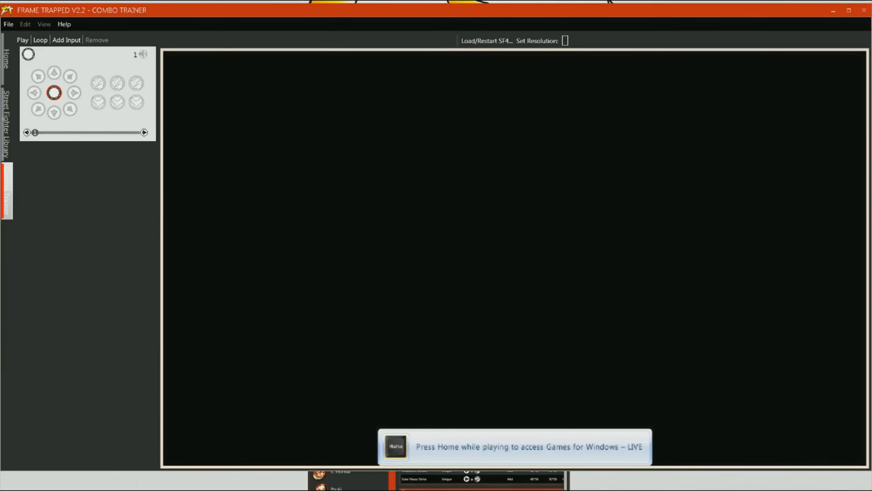
Enter training mode from the game's main menu to reach the character select
{"action": "key", "text": "Down"}
{"action": "key", "text": "Down"}
{"action": "key", "text": "Down"}
{"action": "key", "text": "Down"}
{"action": "key", "text": "Return"}
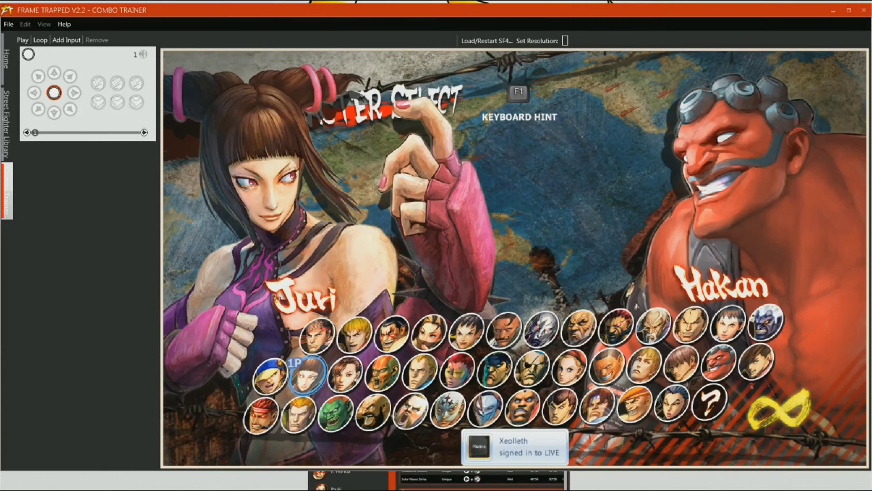
Pick Ibuki with Ultra Combo II, Hashinsho, as player 1
{"action": "key", "text": "Right"}
{"action": "key", "text": "Right"}
{"action": "key", "text": "Right"}
{"action": "key", "text": "Up"}
{"action": "key", "text": "Return"}
{"action": "key", "text": "Return"}
{"action": "key", "text": "Return"}
Pick Dan with Ultra Combo I, Shisso Buraiken, as the opponent and start the match
{"action": "key", "text": "Up"}
{"action": "key", "text": "Left"}
{"action": "key", "text": "Return"}
{"action": "key", "text": "Return"}
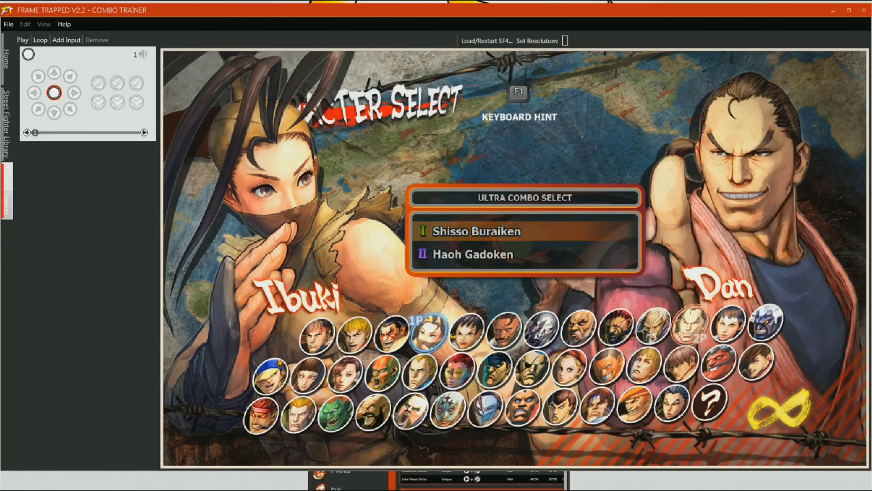
{"action": "key", "text": "Return"}
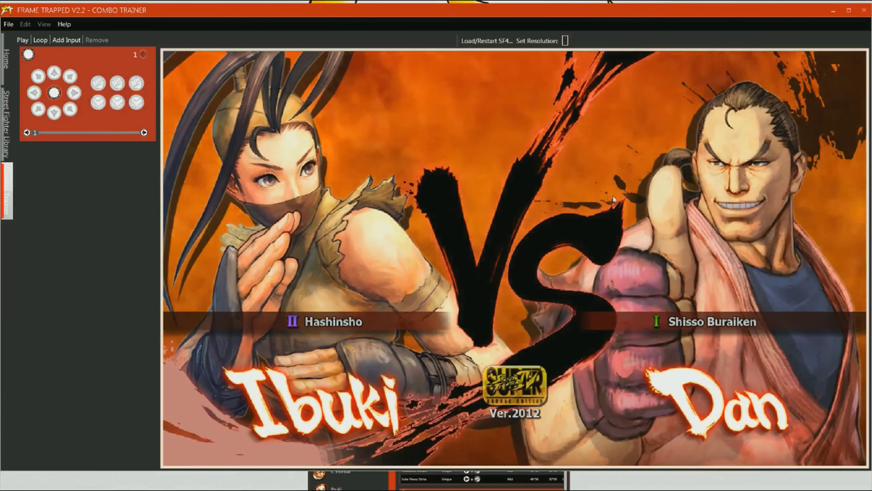
Group Ryu's moves by move type in the Street Fighter Library and collapse the Normal group
{"action": "left_click", "coordinate": [10, 119]}
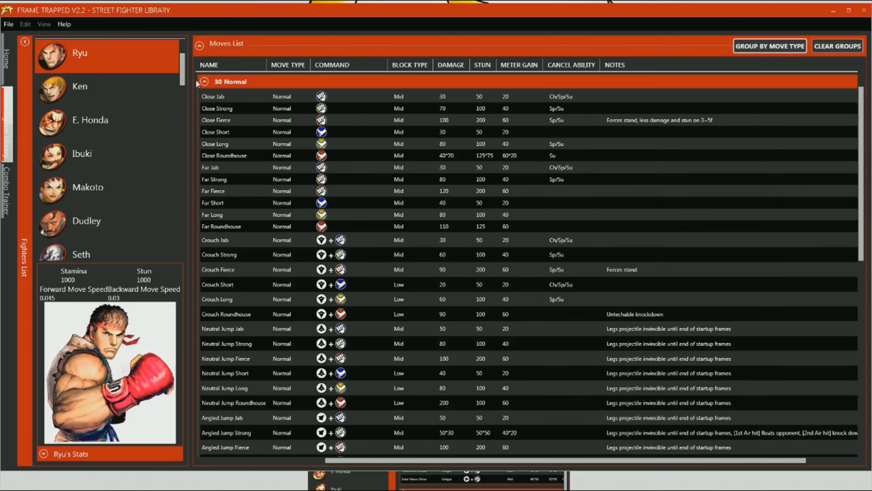
{"action": "left_click", "coordinate": [204, 81]}
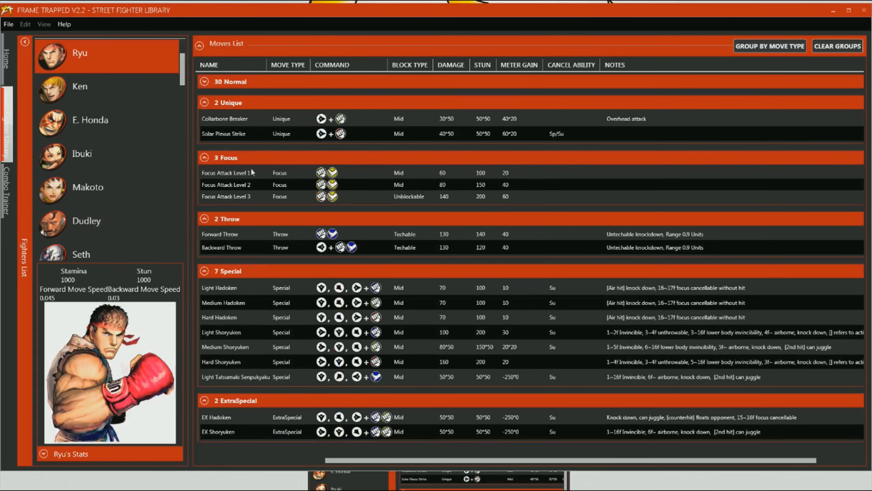
{"action": "right_click", "coordinate": [235, 187]}
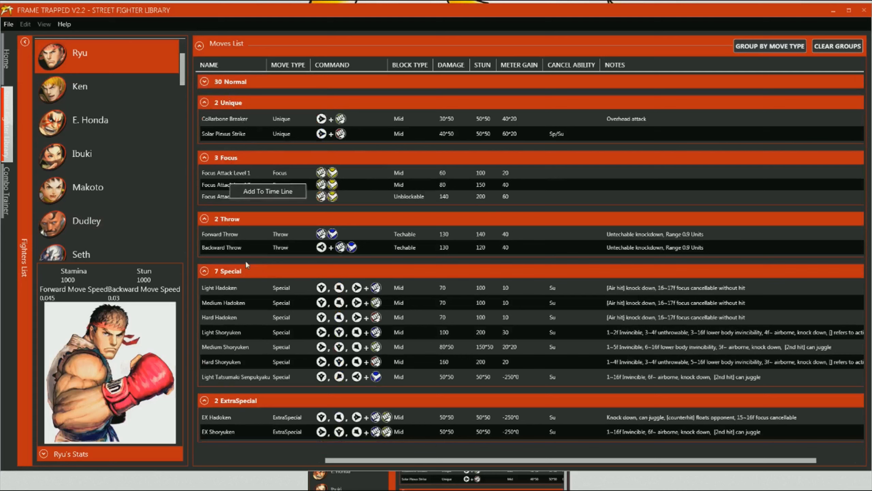
{"action": "left_click", "coordinate": [68, 466]}
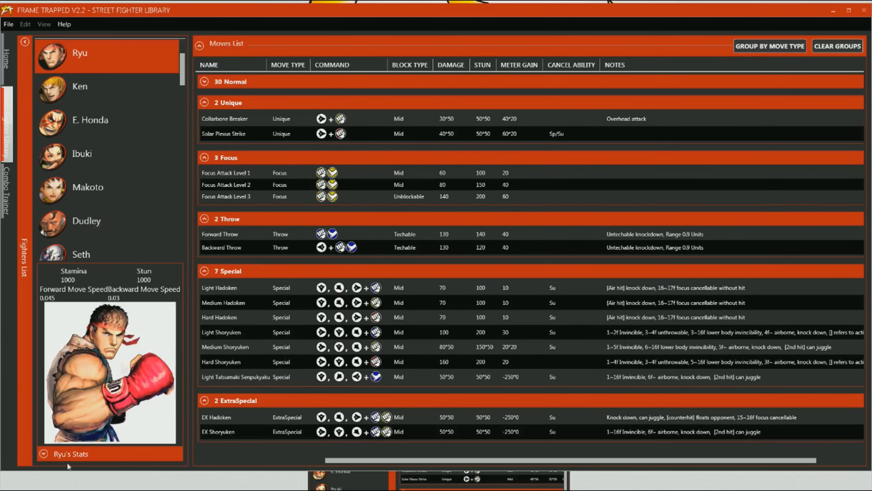
Build a three-input time line in the Combo Trainer with a light punch, a medium punch and a hard punch
{"action": "left_click", "coordinate": [4, 191]}
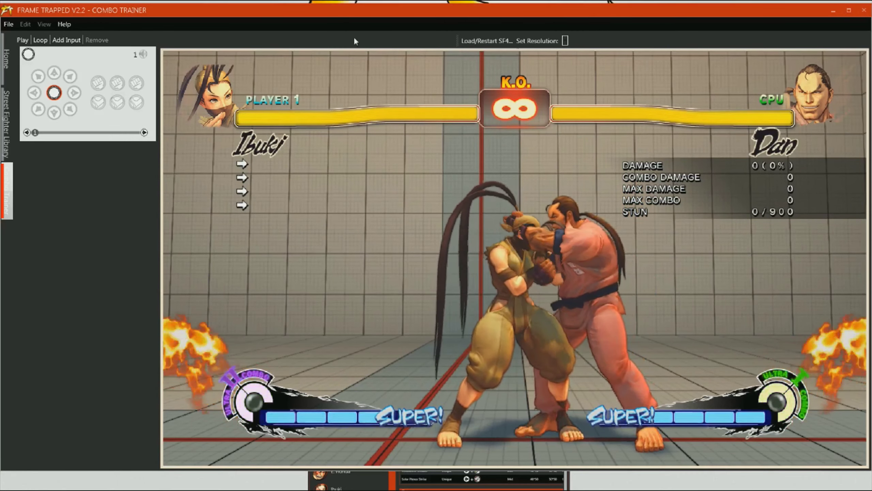
{"action": "left_click", "coordinate": [98, 83]}
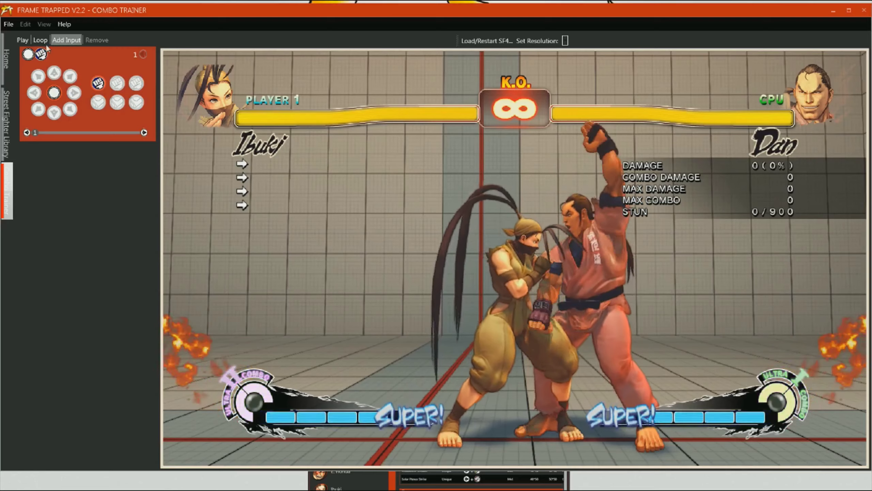
{"action": "left_click", "coordinate": [67, 40]}
{"action": "left_click", "coordinate": [117, 99]}
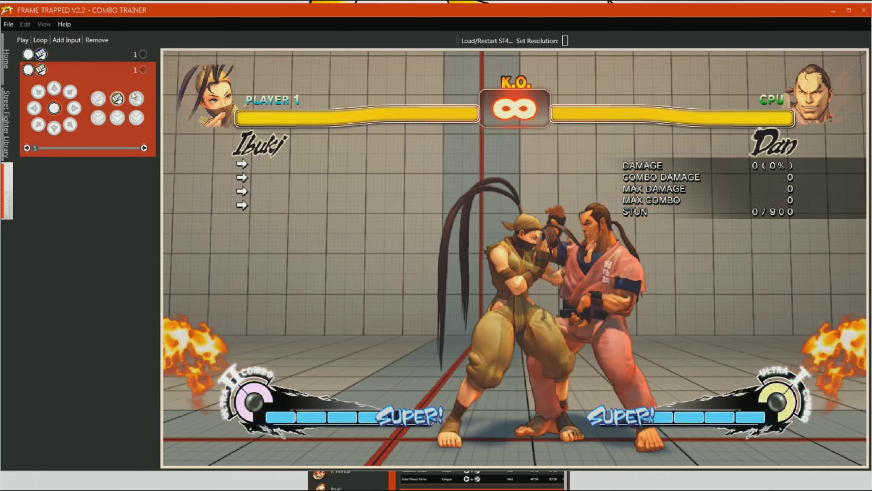
{"action": "left_click", "coordinate": [66, 40]}
{"action": "left_click", "coordinate": [136, 99]}
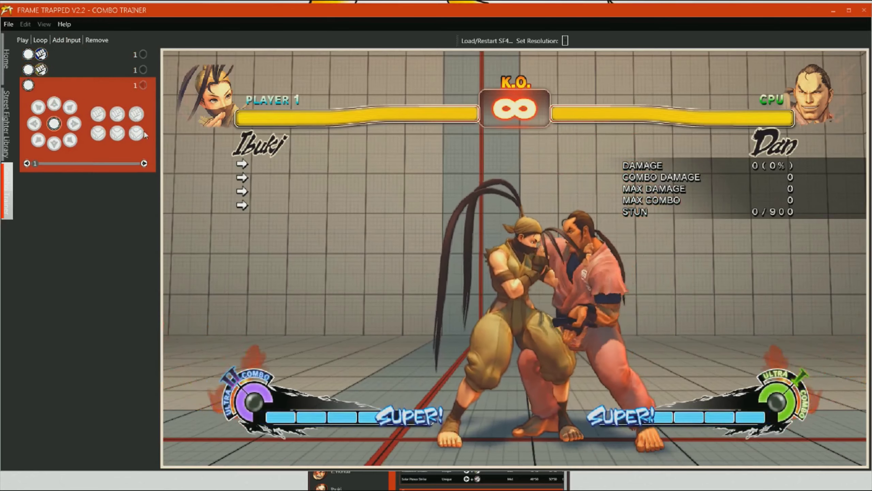
Set the light punch input to 2 frames and the medium and hard punch inputs to 5 frames each
{"action": "left_click", "coordinate": [123, 56]}
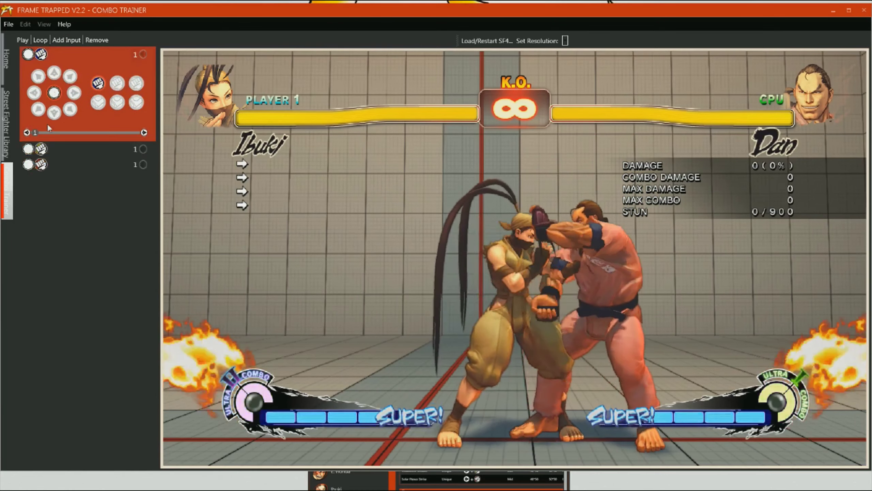
{"action": "left_click", "coordinate": [144, 132]}
{"action": "left_click", "coordinate": [124, 149]}
{"action": "double_click", "coordinate": [144, 148]}
{"action": "double_click", "coordinate": [143, 148]}
{"action": "left_click", "coordinate": [123, 164]}
{"action": "double_click", "coordinate": [144, 163]}
{"action": "double_click", "coordinate": [143, 163]}
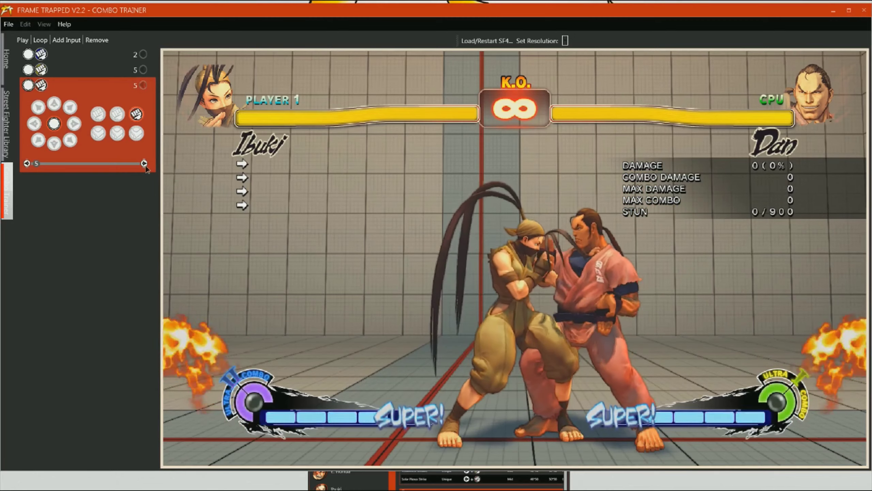
Play the three-punch time line in training mode to test its timing against Dan
{"action": "double_click", "coordinate": [27, 164]}
{"action": "left_click", "coordinate": [23, 40]}
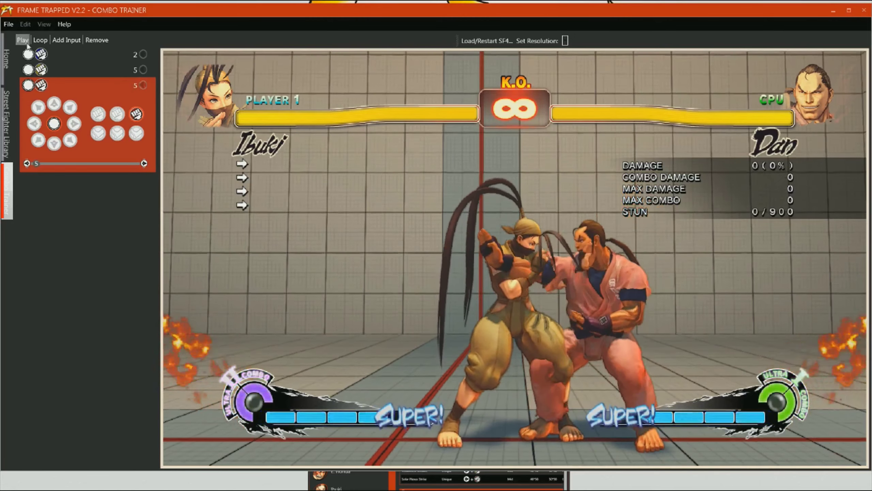
{"action": "left_click", "coordinate": [19, 41]}
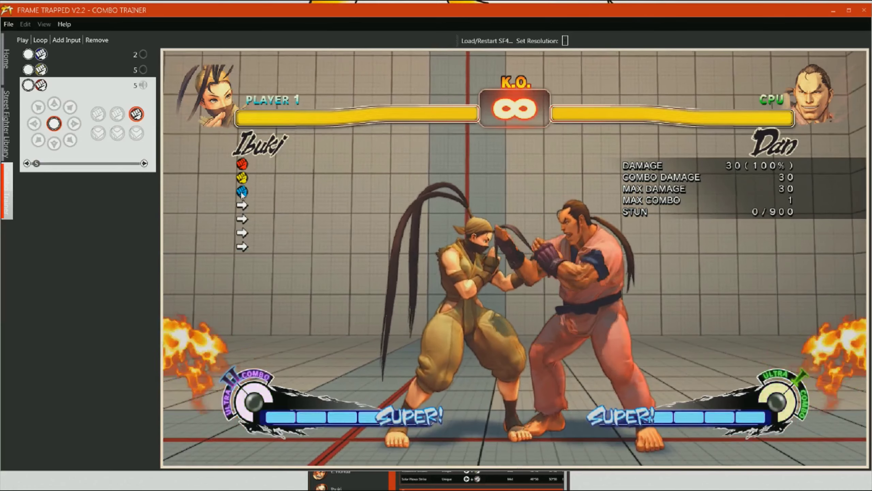
Set the light and medium punch inputs to 10 frames each and play the time line again
{"action": "left_click", "coordinate": [75, 60]}
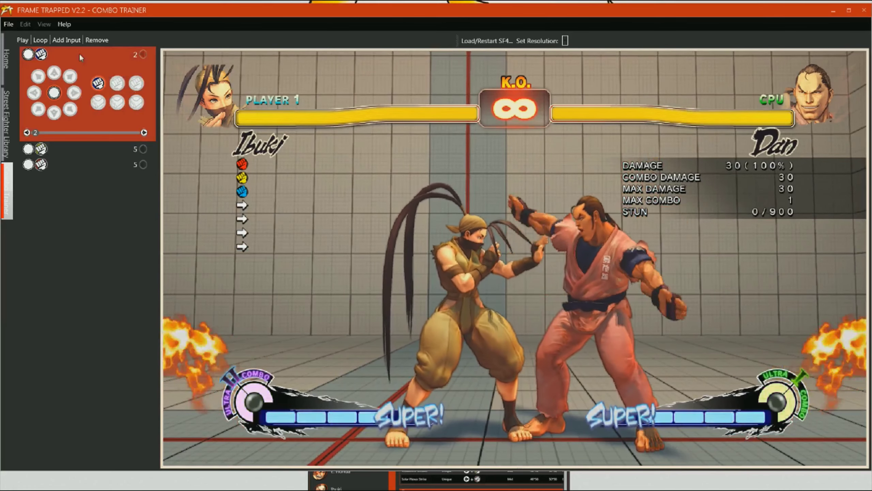
{"action": "left_click", "coordinate": [36, 132]}
{"action": "left_click_drag", "start_coordinate": [36, 132], "coordinate": [40, 151]}
{"action": "left_click", "coordinate": [66, 150]}
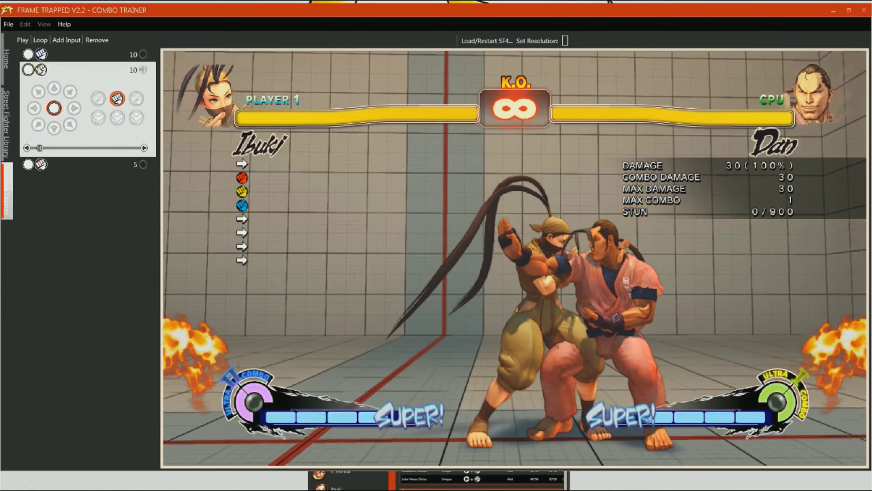
{"action": "key", "text": "space"}
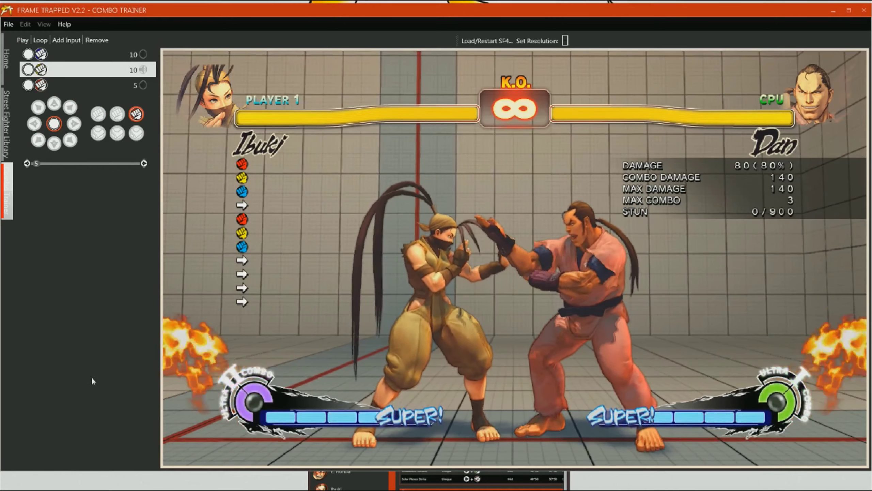
Save the punch time line as TC4 in the ibuki trials folder
{"action": "left_click", "coordinate": [73, 373]}
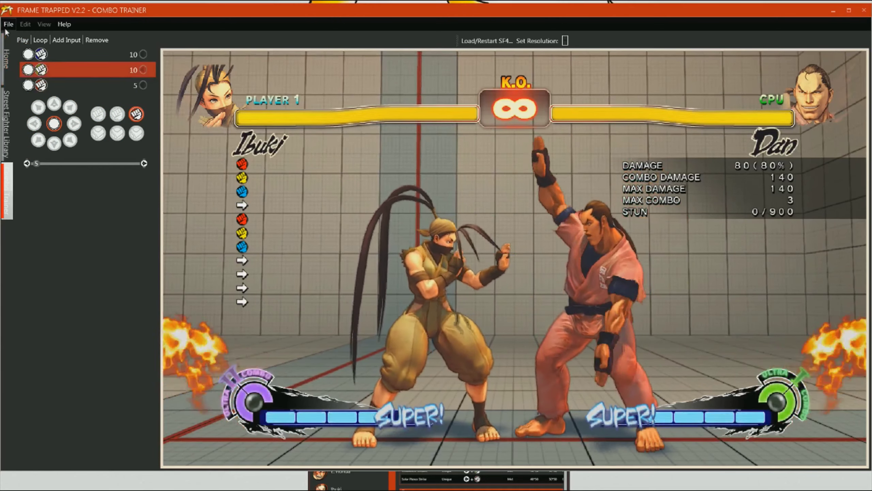
{"action": "left_click", "coordinate": [8, 25]}
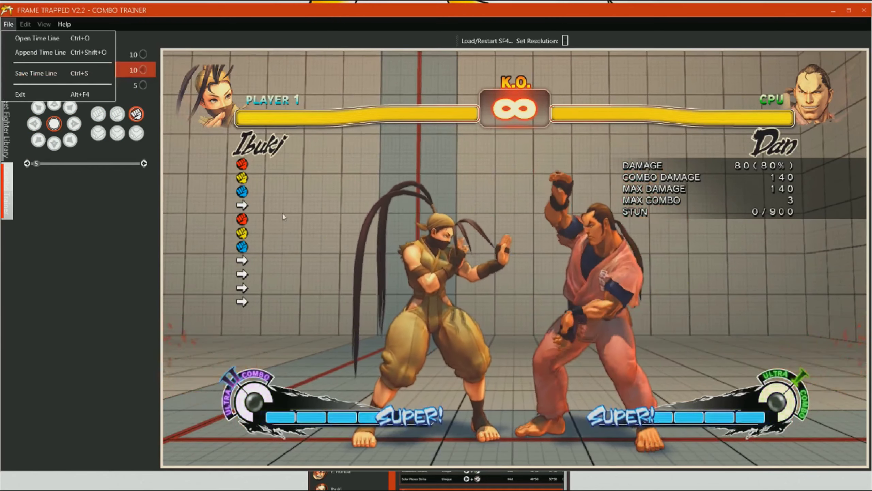
{"action": "left_click", "coordinate": [21, 73]}
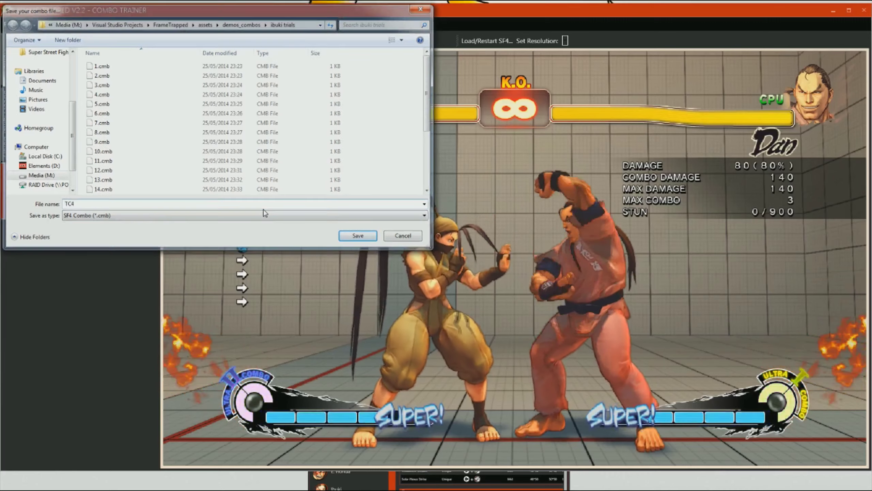
{"action": "key", "text": "Return"}
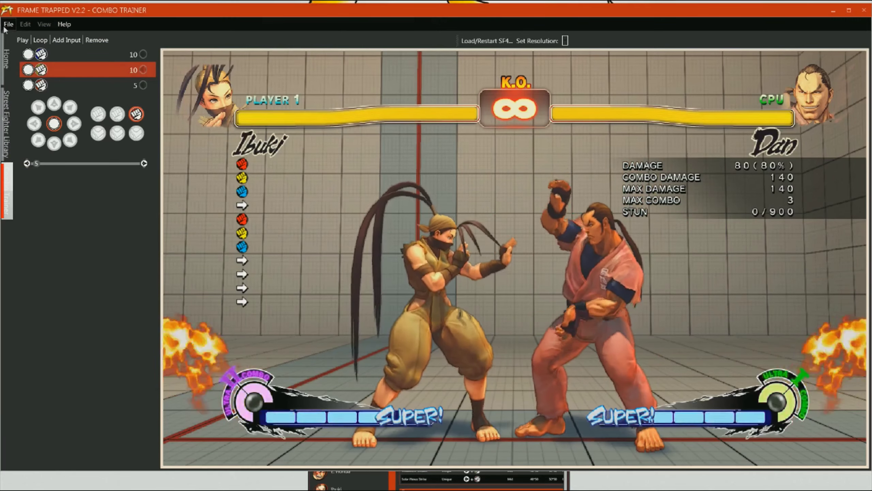
{"action": "left_click", "coordinate": [8, 24]}
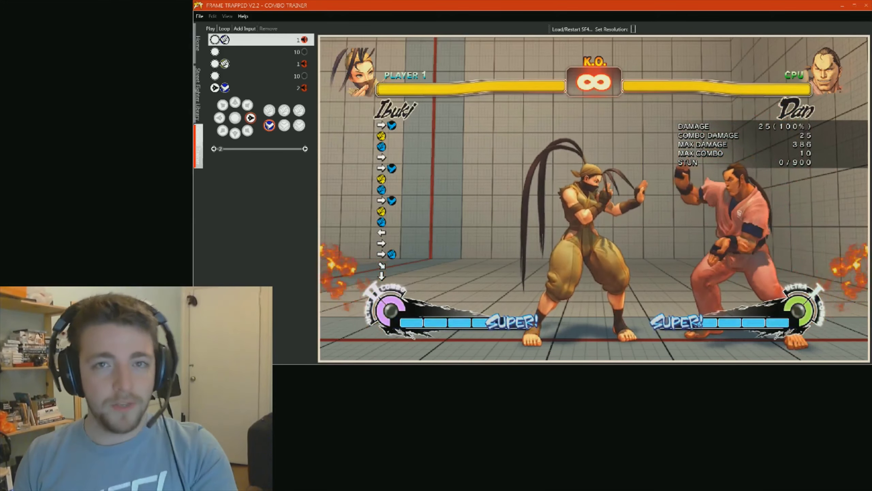
Turn off the sound cues on the light punch, medium punch and forward light kick inputs, and play the time line
{"action": "left_click", "coordinate": [306, 63]}
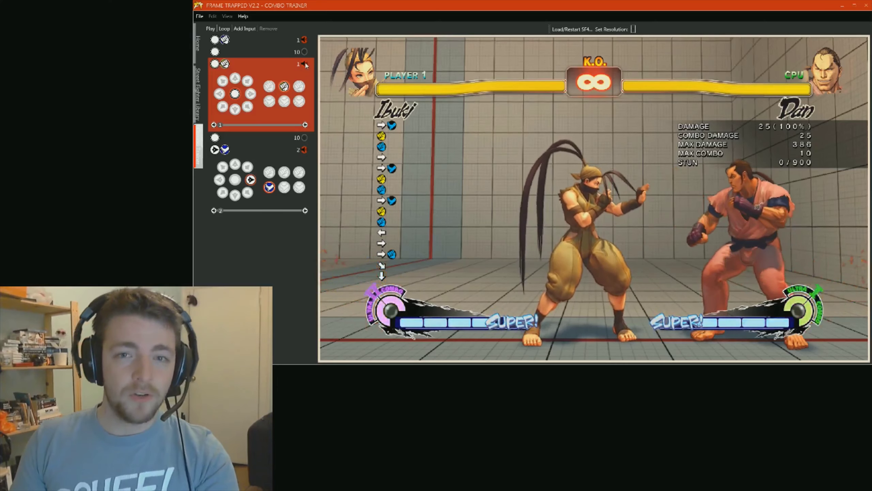
{"action": "left_click", "coordinate": [304, 63]}
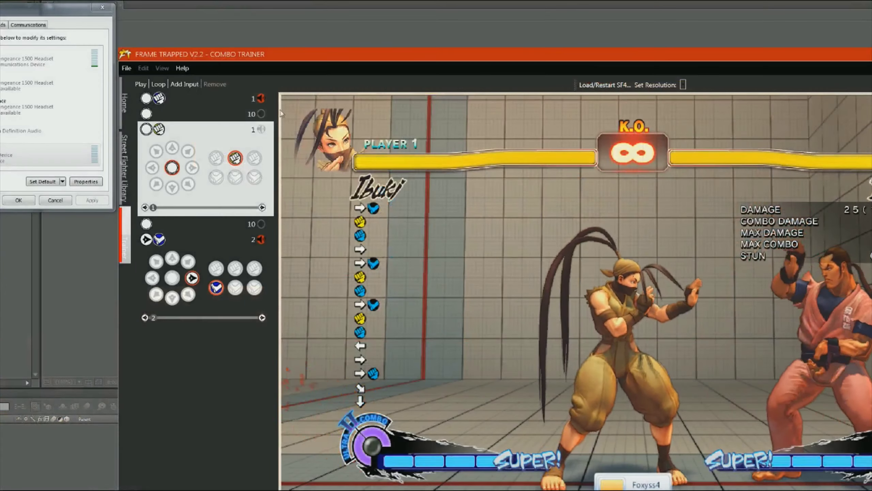
{"action": "left_click_drag", "start_coordinate": [312, 56], "coordinate": [191, 18]}
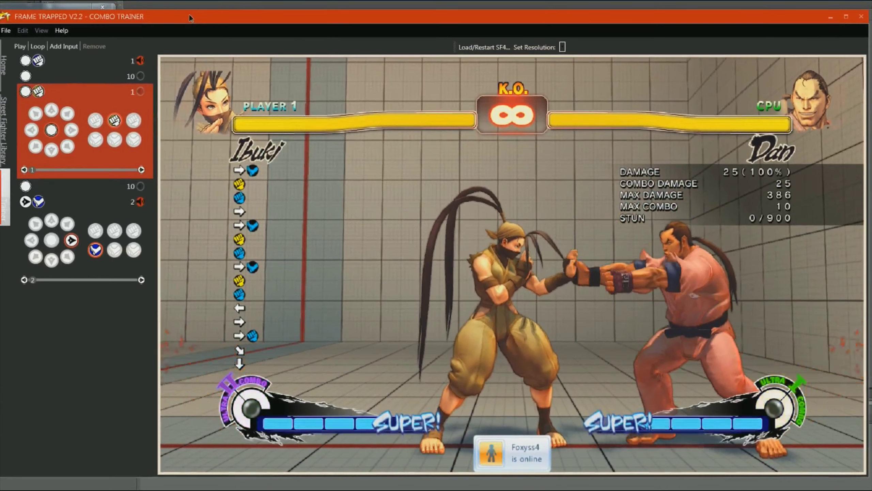
{"action": "left_click", "coordinate": [141, 90]}
{"action": "left_click", "coordinate": [142, 91]}
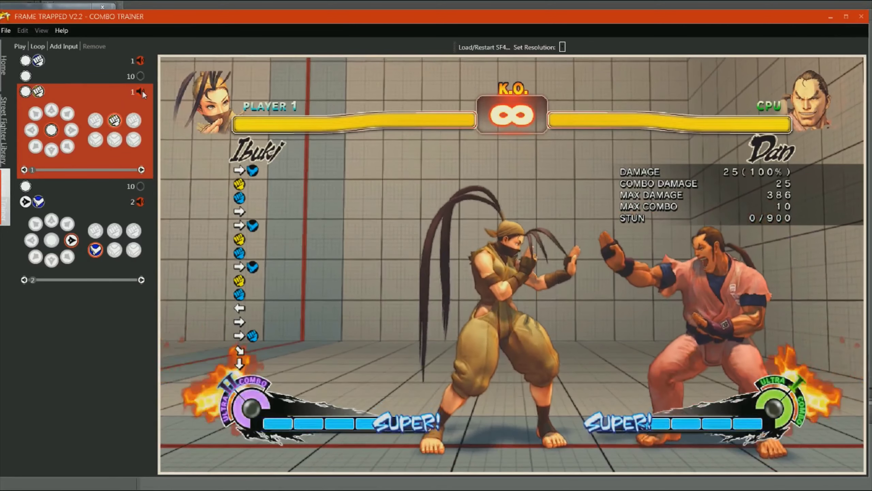
{"action": "left_click", "coordinate": [142, 91]}
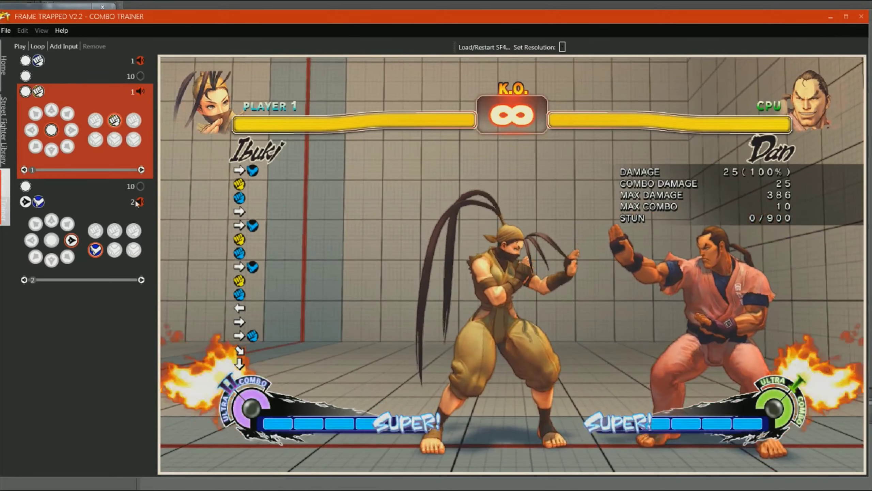
{"action": "left_click", "coordinate": [141, 92]}
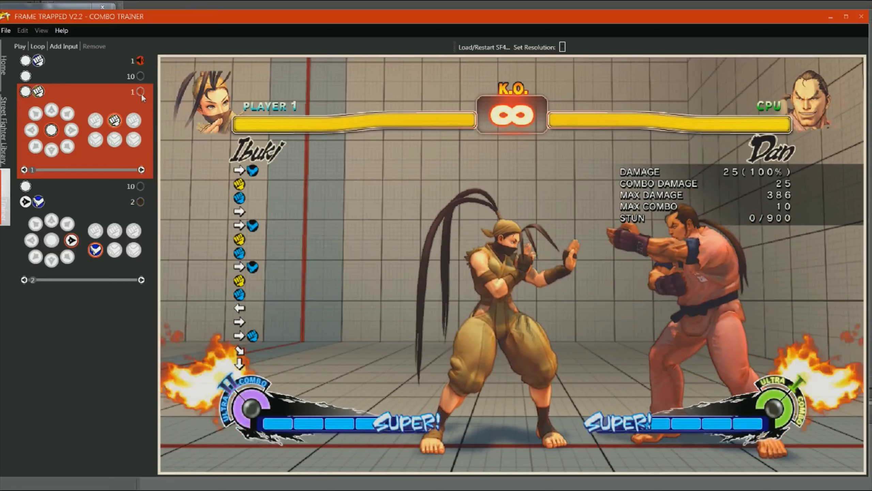
{"action": "left_click", "coordinate": [141, 61]}
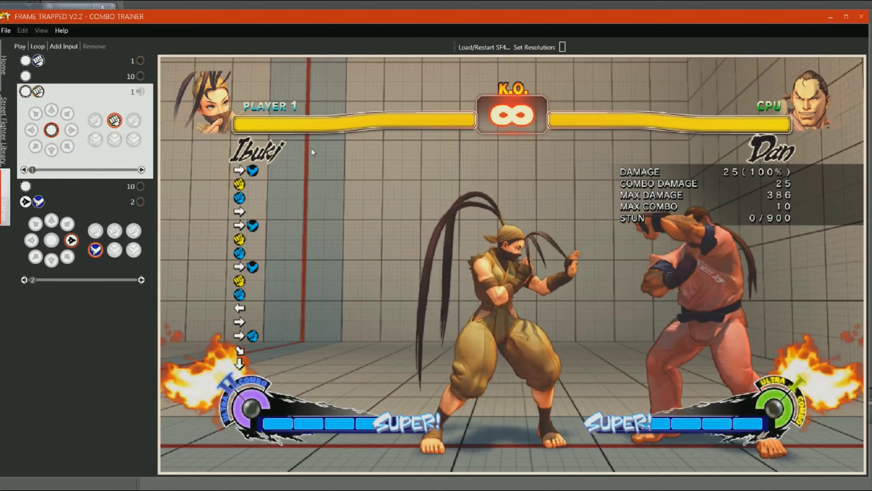
{"action": "left_click", "coordinate": [18, 47]}
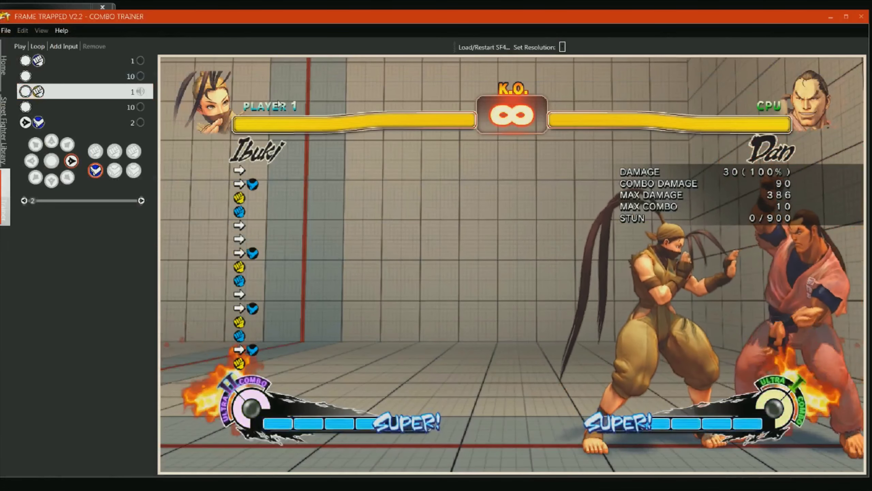
Turn the sound cues back on for the light punch, medium punch and forward light kick inputs, and play the time line
{"action": "left_click", "coordinate": [140, 61]}
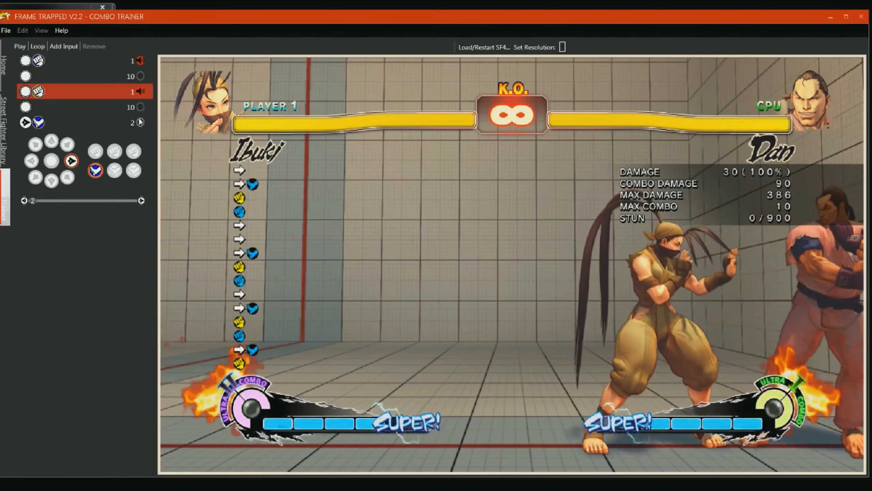
{"action": "left_click", "coordinate": [140, 122]}
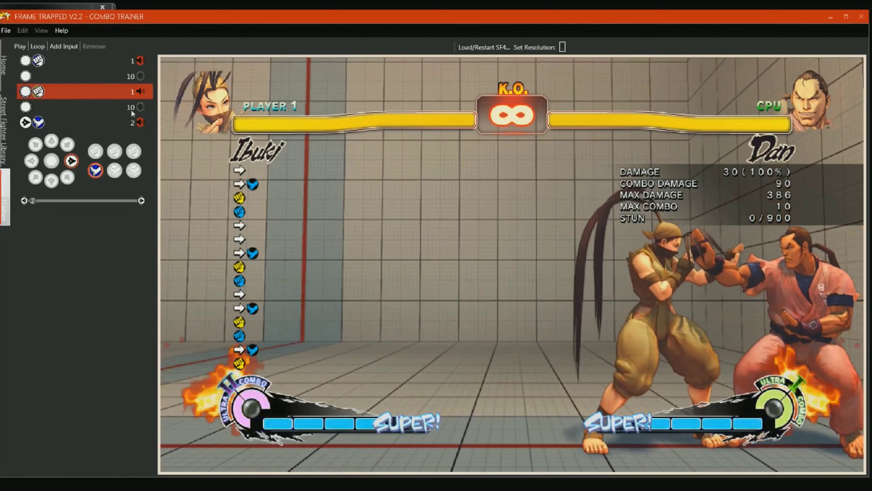
{"action": "left_click", "coordinate": [18, 39]}
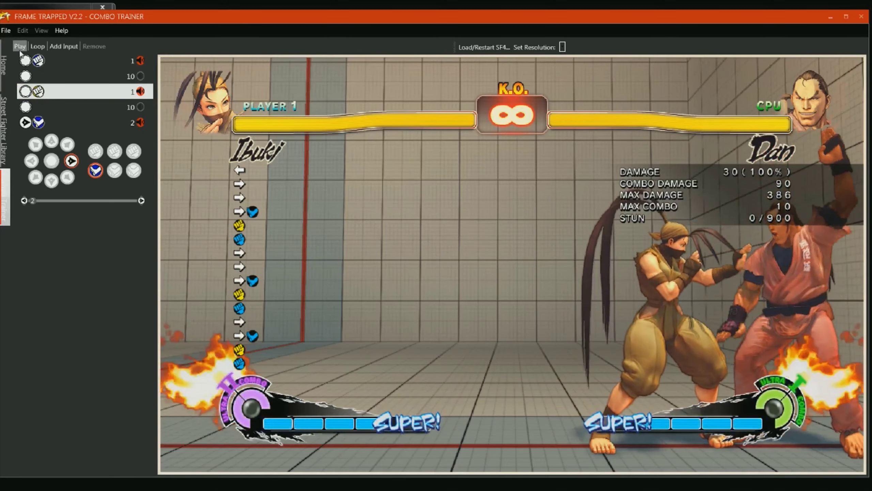
Replay the time line several times with its sound cues to practise the combo's rhythm
{"action": "left_click", "coordinate": [20, 47]}
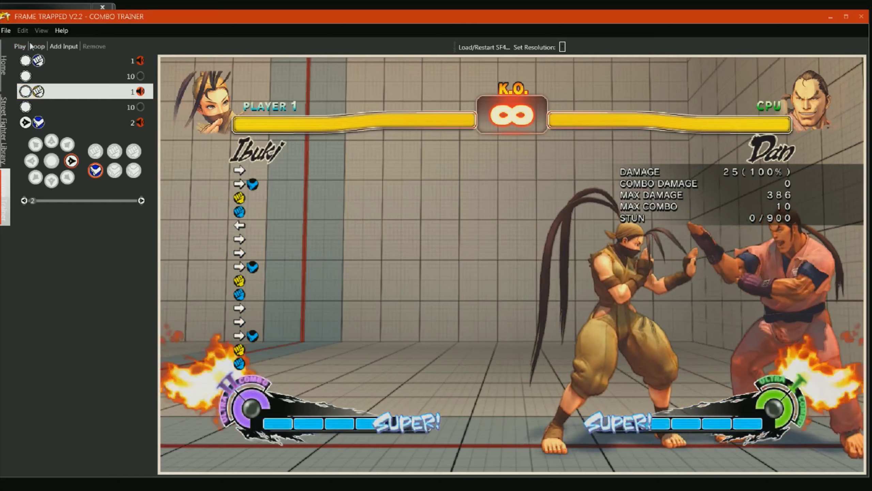
{"action": "left_click", "coordinate": [20, 46]}
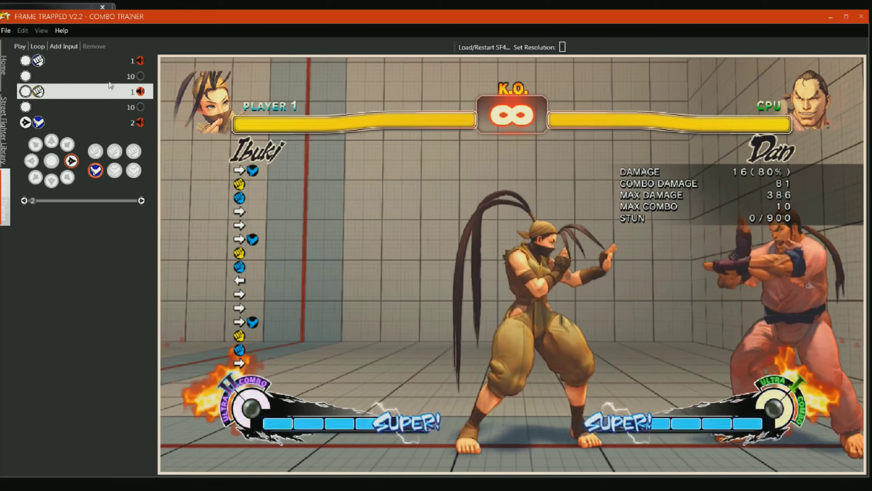
{"action": "left_click", "coordinate": [19, 46]}
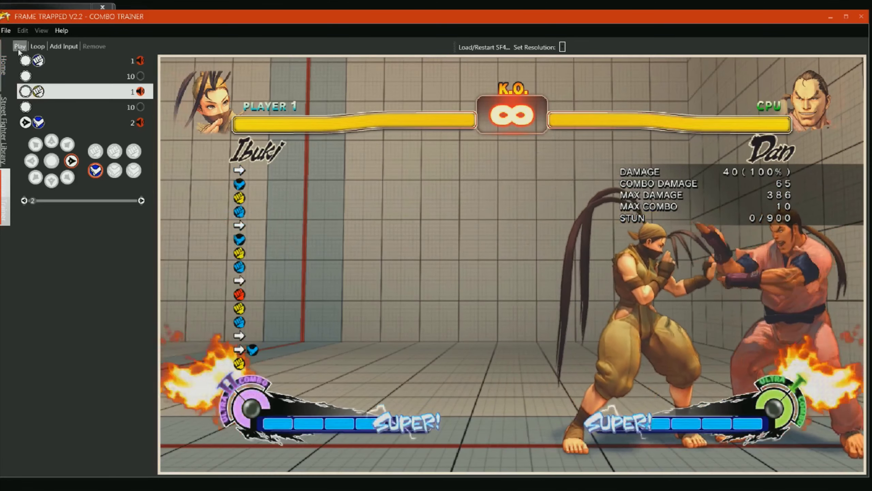
{"action": "left_click", "coordinate": [19, 47]}
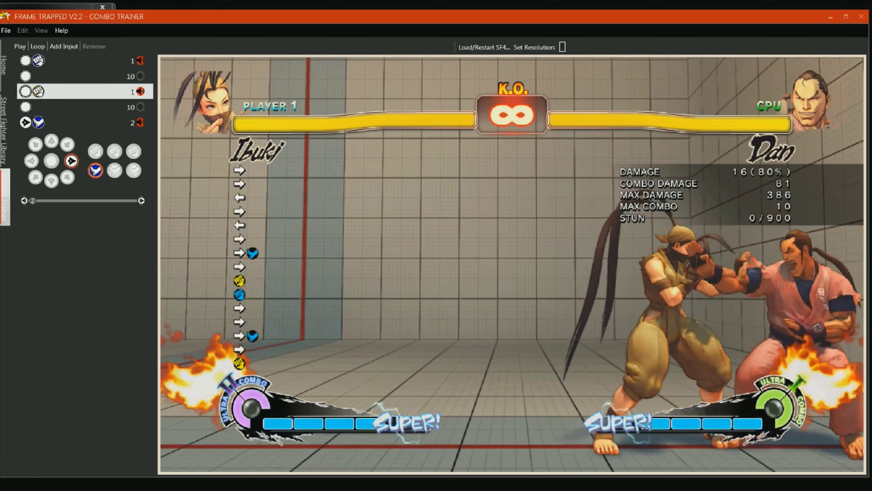
{"action": "left_click", "coordinate": [19, 46]}
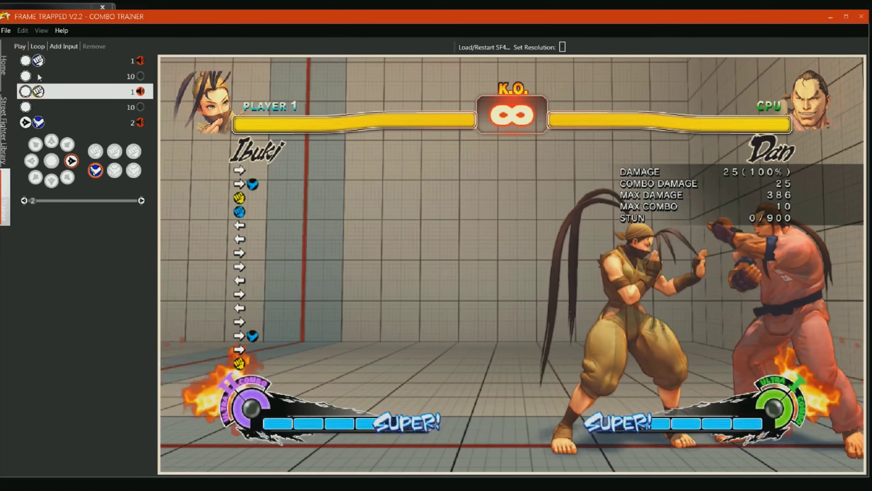
{"action": "left_click", "coordinate": [19, 48]}
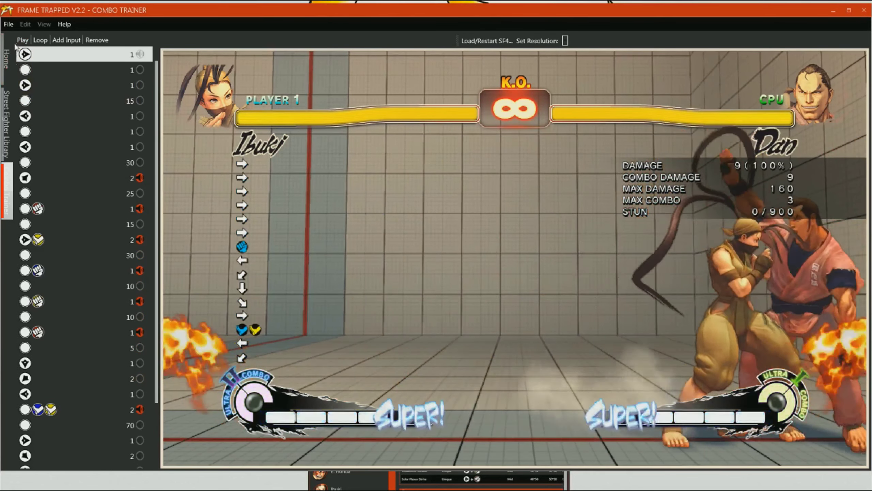
Set the neutral wait after the forward medium kick to 20 frames and play the long combo time line
{"action": "scroll", "coordinate": [83, 240], "scroll_direction": "down", "scroll_amount": 3}
{"action": "left_click", "coordinate": [69, 208]}
{"action": "left_click", "coordinate": [24, 286]}
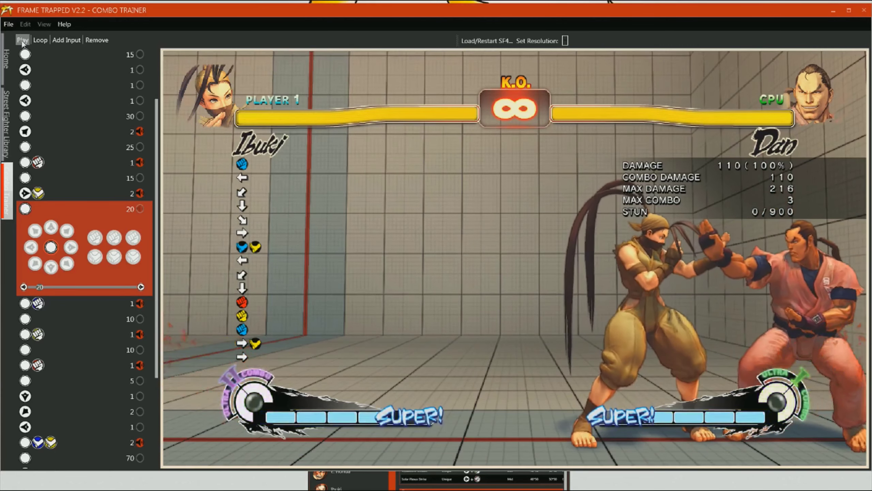
{"action": "left_click", "coordinate": [23, 40]}
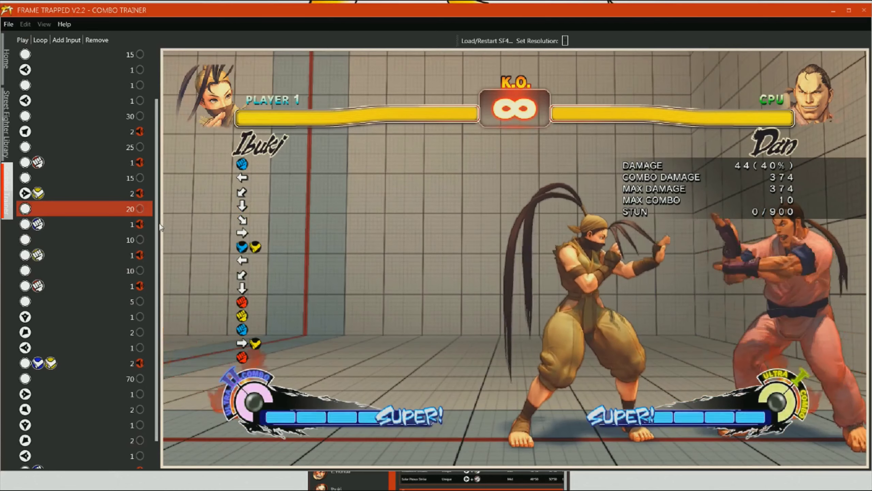
Add a medium punch to the time line's last light punch input and play the combo again
{"action": "scroll", "coordinate": [154, 271], "scroll_direction": "down", "scroll_amount": 1}
{"action": "scroll", "coordinate": [153, 270], "scroll_direction": "down", "scroll_amount": 1}
{"action": "left_click", "coordinate": [72, 382]}
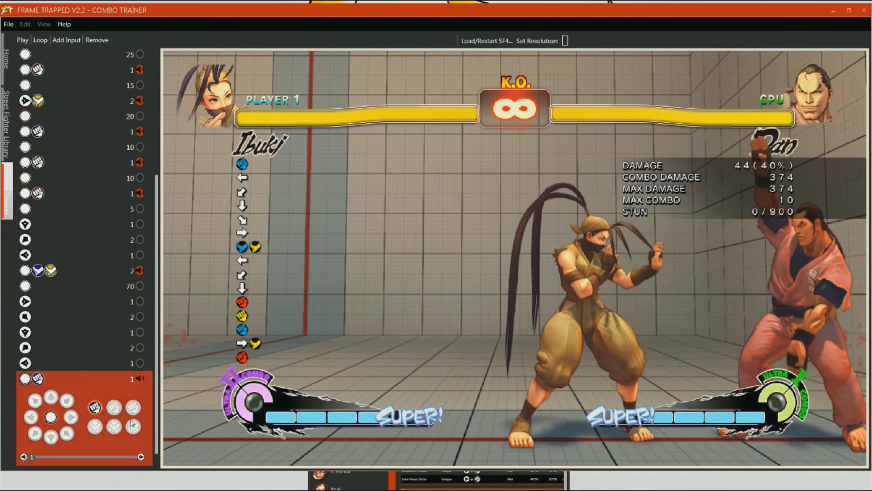
{"action": "left_click", "coordinate": [113, 407]}
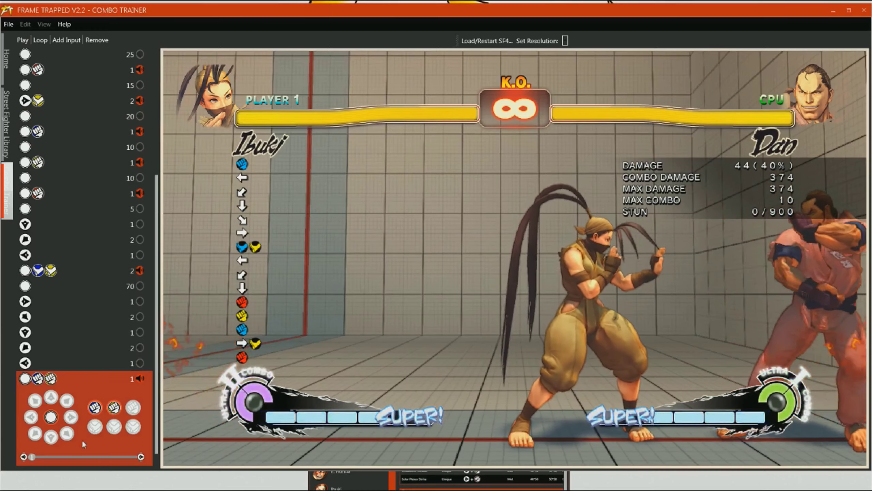
{"action": "left_click", "coordinate": [24, 40]}
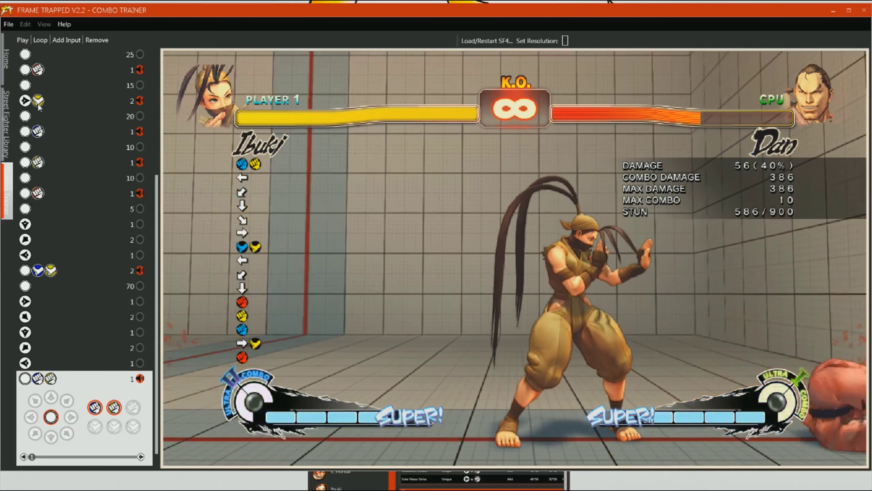
Save the time line in the ibuki trials folder as "21 with ex ending.cmb"
{"action": "left_click", "coordinate": [10, 25]}
{"action": "left_click", "coordinate": [33, 68]}
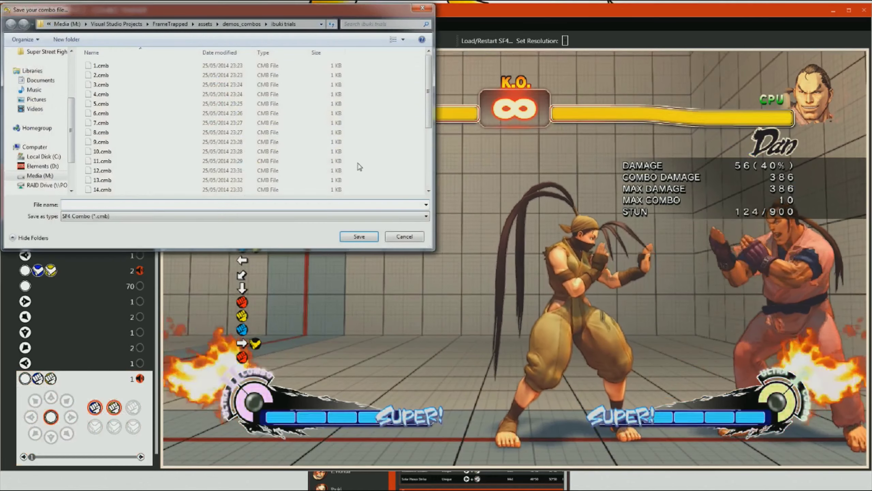
{"action": "left_click", "coordinate": [426, 204]}
{"action": "left_click", "coordinate": [161, 214]}
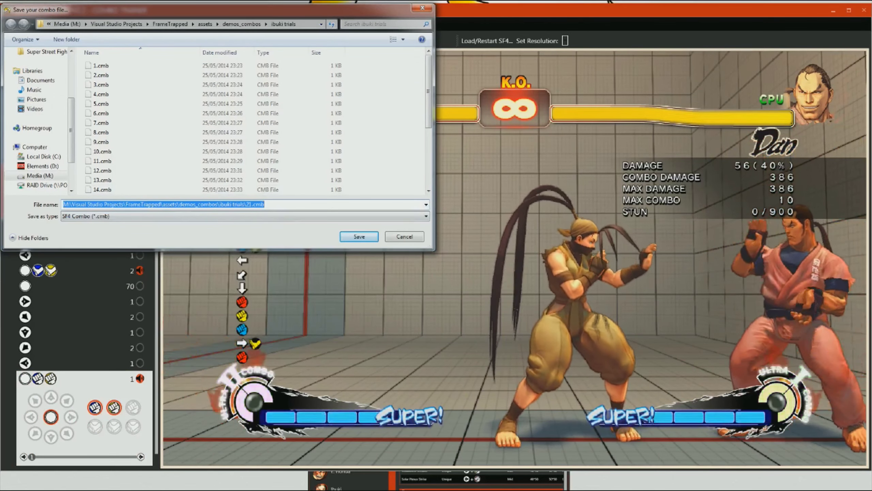
{"action": "left_click", "coordinate": [253, 204]}
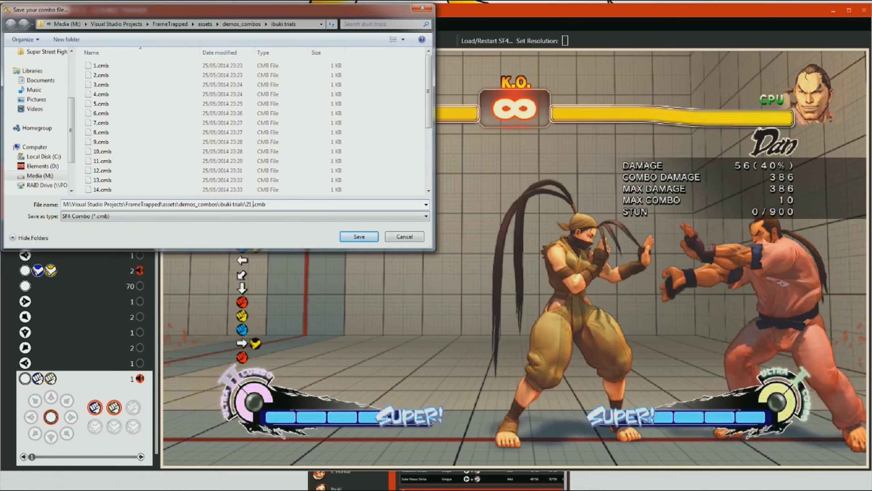
{"action": "type", "text": "with ex ending"}
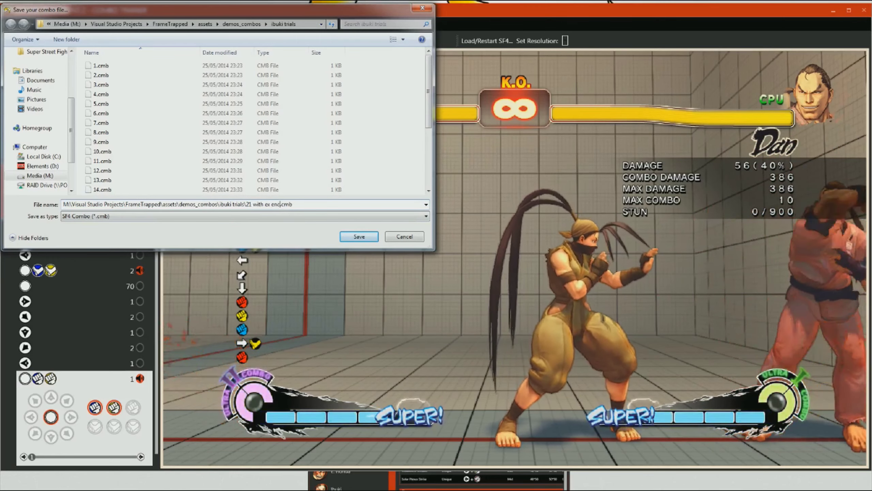
{"action": "key", "text": "Return"}
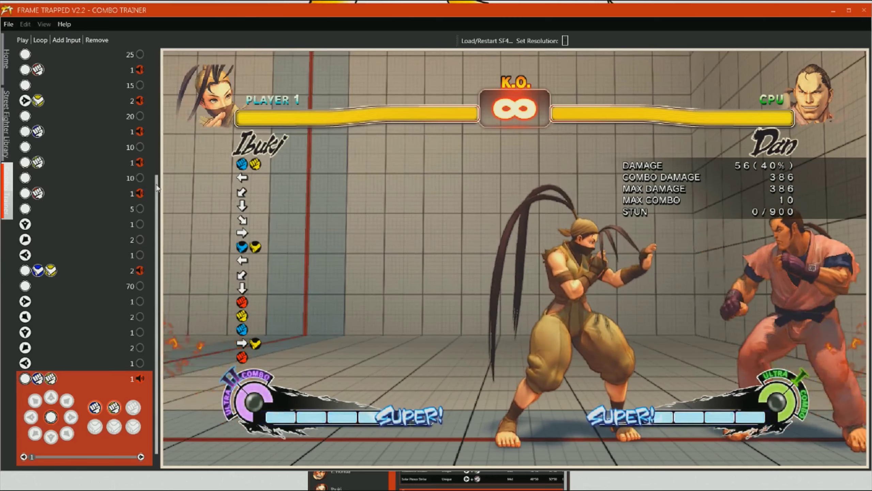
Open the saved time line 1.cmb from the ibuki trials folder and play it
{"action": "left_click_drag", "start_coordinate": [157, 192], "coordinate": [156, 53]}
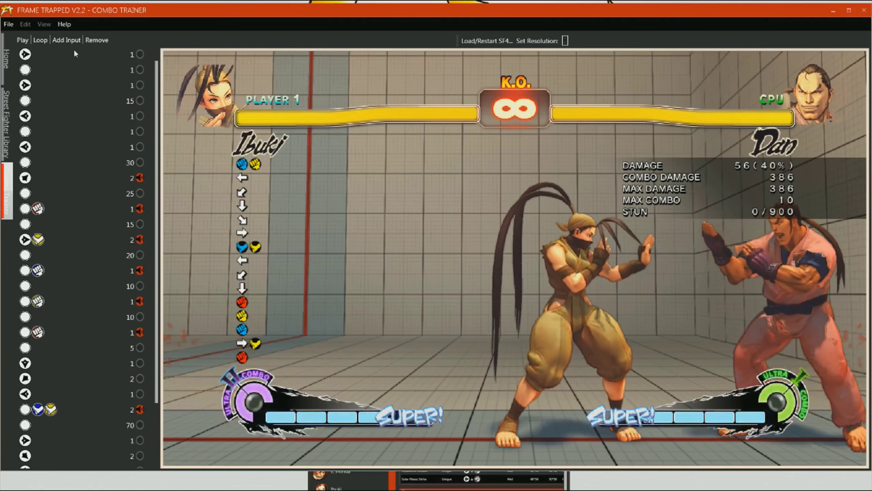
{"action": "left_click", "coordinate": [8, 25]}
{"action": "left_click", "coordinate": [26, 49]}
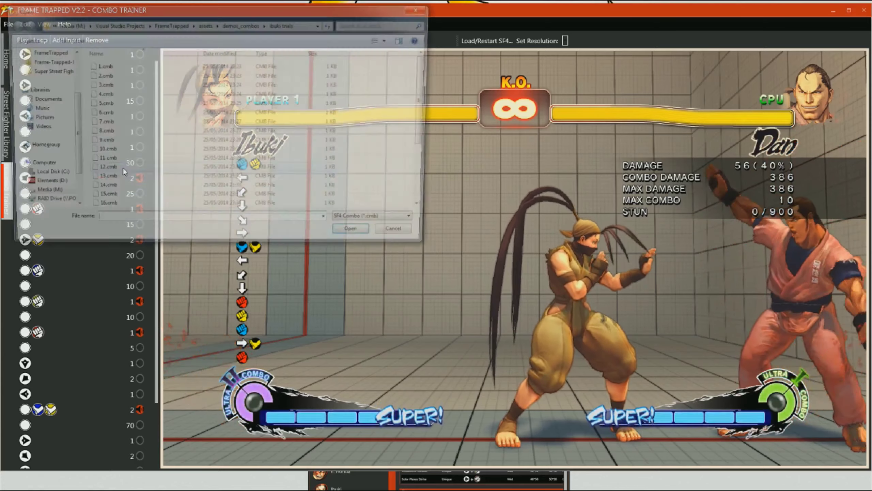
{"action": "double_click", "coordinate": [103, 66]}
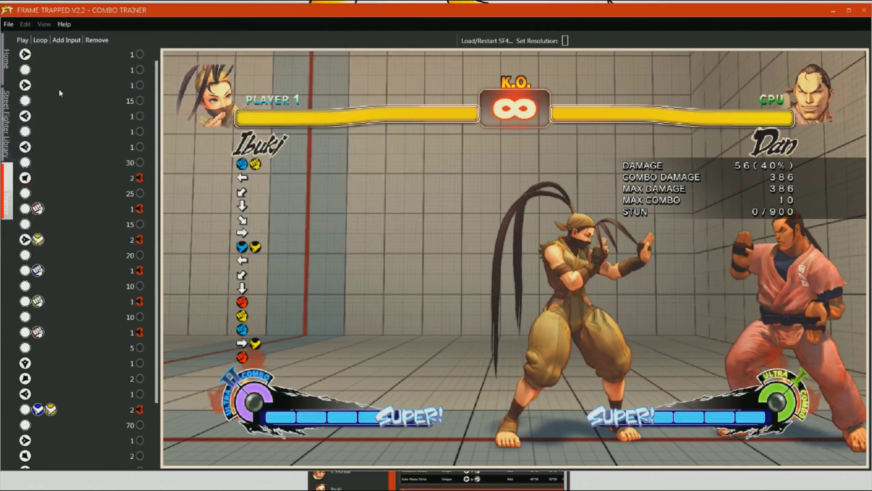
{"action": "left_click", "coordinate": [23, 40]}
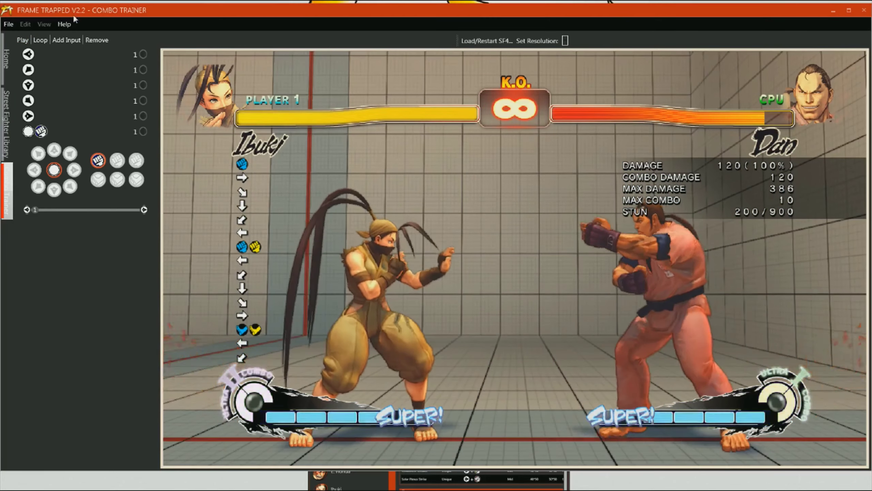
Add an 86-frame neutral wait after the light punch, removing the stray neutral input from the start of the time line
{"action": "left_click", "coordinate": [75, 41]}
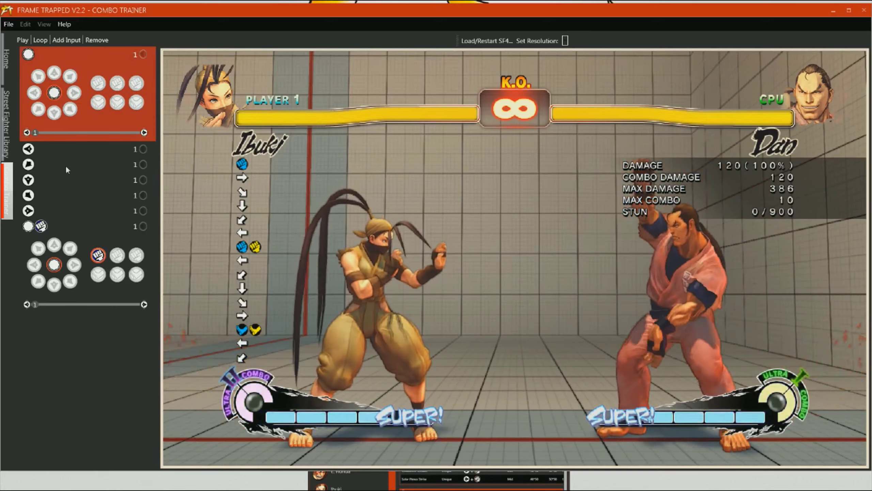
{"action": "left_click", "coordinate": [103, 234]}
{"action": "left_click", "coordinate": [64, 41]}
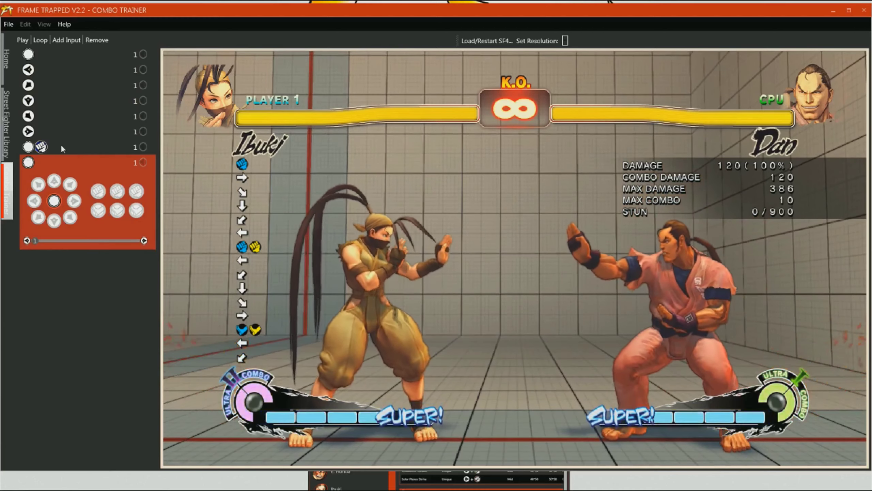
{"action": "left_click", "coordinate": [73, 48]}
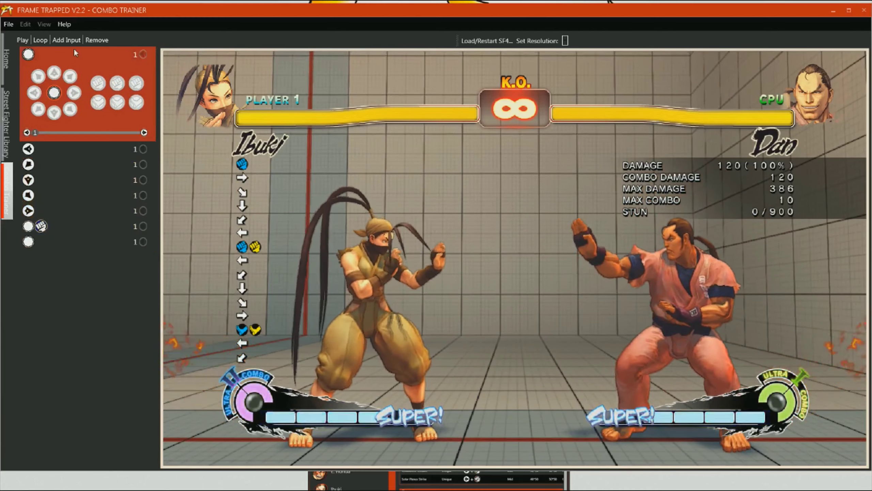
{"action": "left_click", "coordinate": [88, 41]}
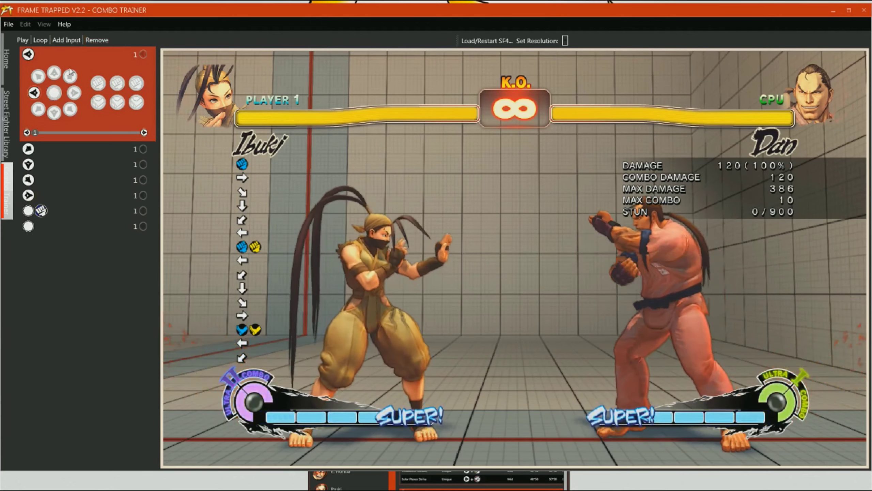
{"action": "left_click", "coordinate": [73, 225]}
{"action": "left_click_drag", "start_coordinate": [35, 225], "coordinate": [63, 228]}
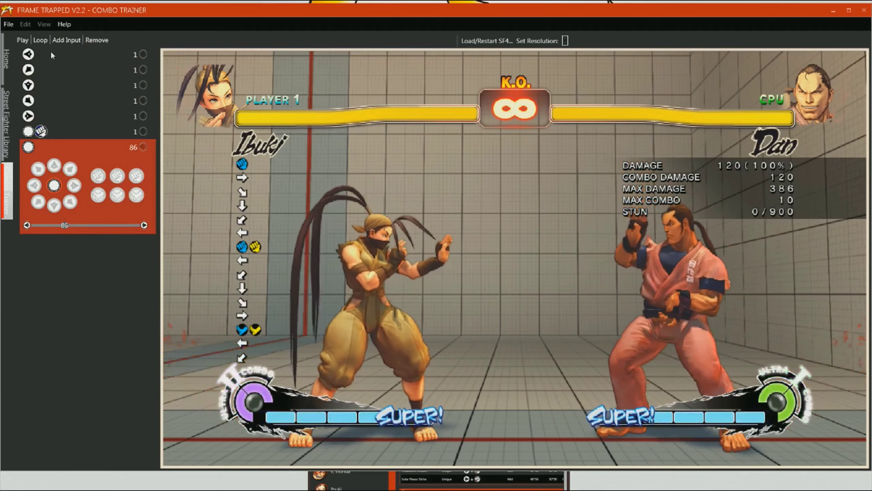
Add an up-forward jump input after the neutral wait and set it to 15 frames
{"action": "left_click", "coordinate": [66, 40]}
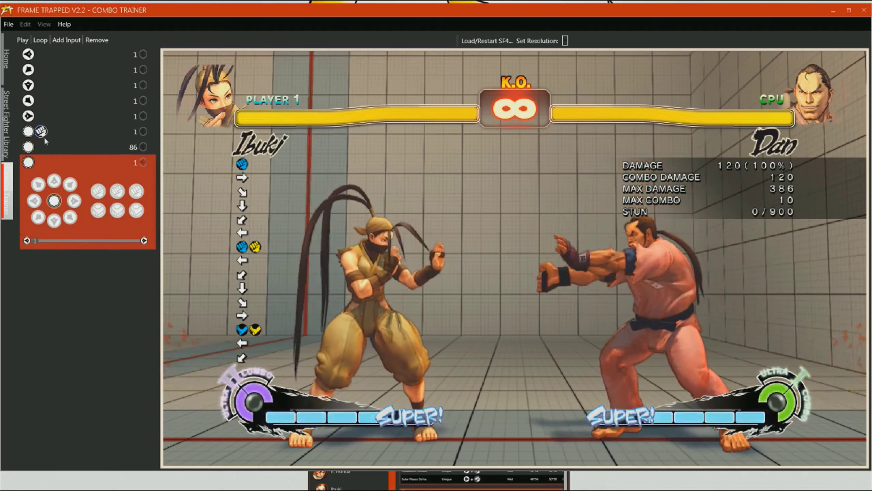
{"action": "left_click", "coordinate": [70, 184]}
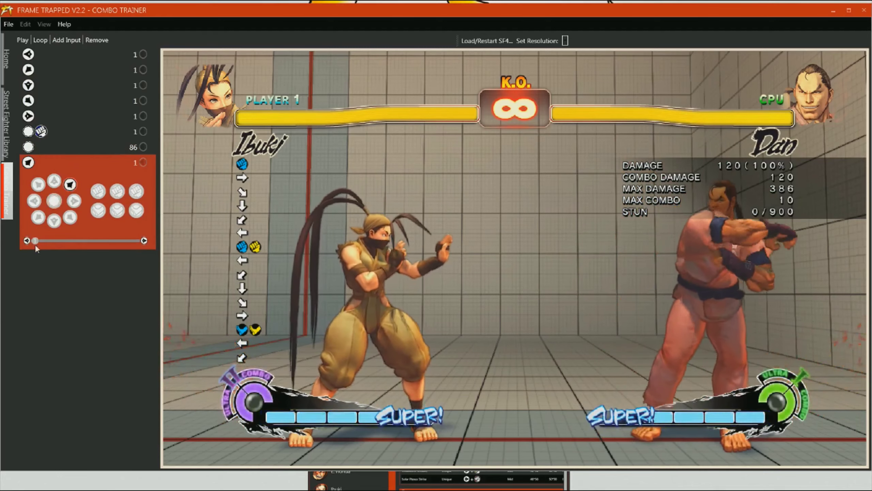
{"action": "left_click_drag", "start_coordinate": [35, 242], "coordinate": [41, 243]}
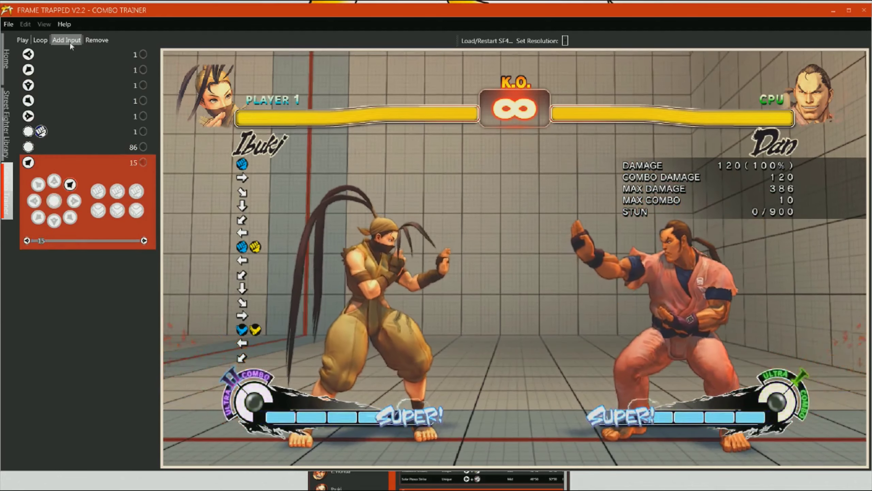
Append down, down-forward, and forward with light punch inputs after the jump, and play the time line
{"action": "left_click", "coordinate": [67, 40]}
{"action": "left_click", "coordinate": [54, 236]}
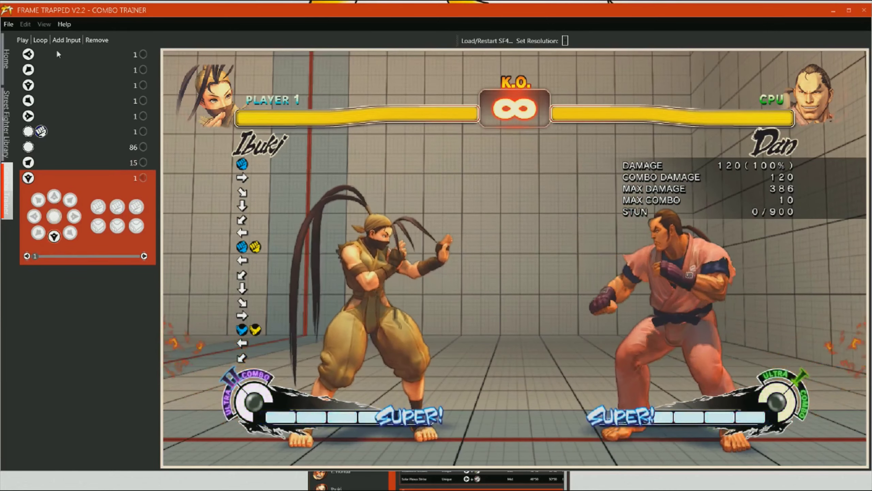
{"action": "left_click", "coordinate": [67, 40]}
{"action": "left_click", "coordinate": [70, 248]}
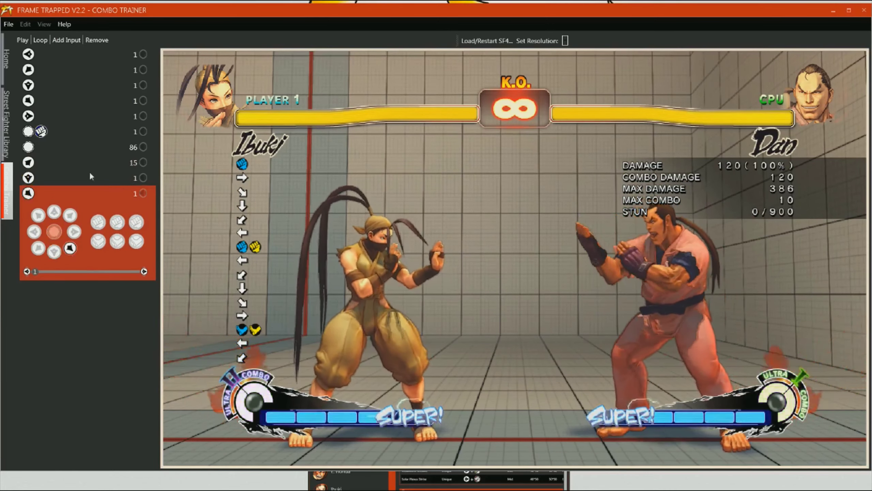
{"action": "left_click", "coordinate": [67, 40]}
{"action": "left_click", "coordinate": [74, 247]}
{"action": "left_click", "coordinate": [98, 238]}
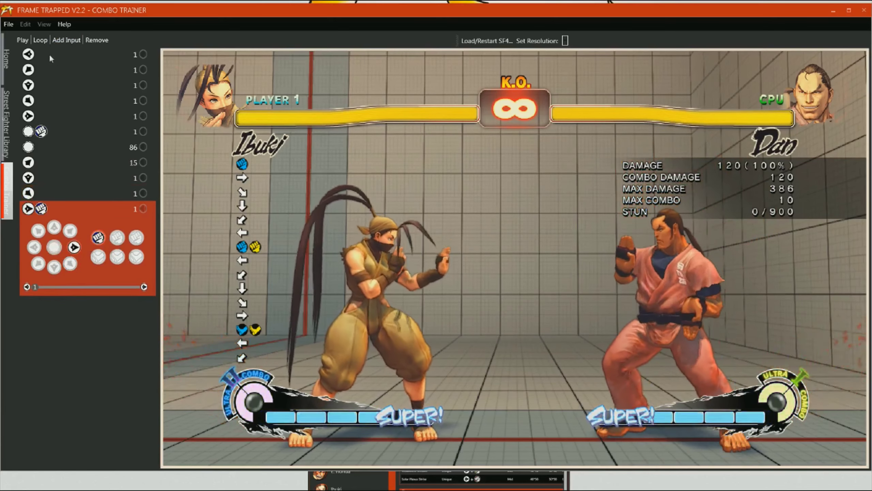
{"action": "left_click", "coordinate": [23, 40]}
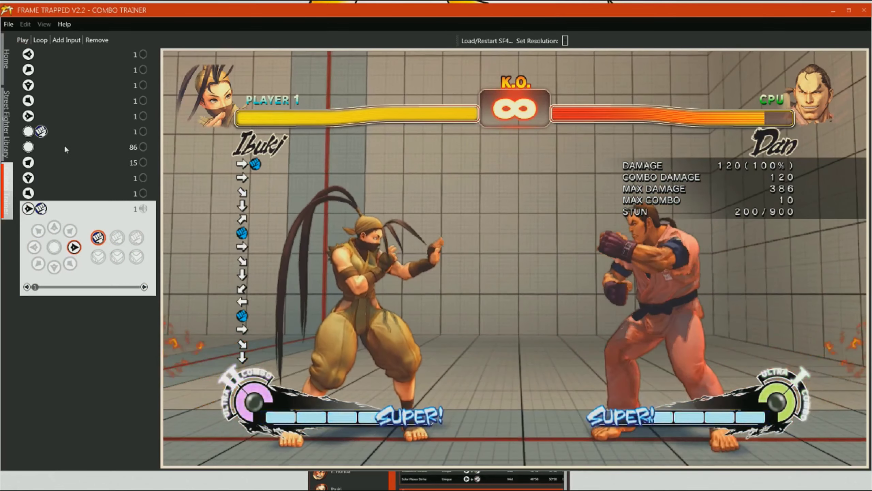
Lengthen the neutral wait before the jump to 134 frames and play the time line again
{"action": "left_click", "coordinate": [64, 145]}
{"action": "left_click_drag", "start_coordinate": [63, 225], "coordinate": [80, 225]}
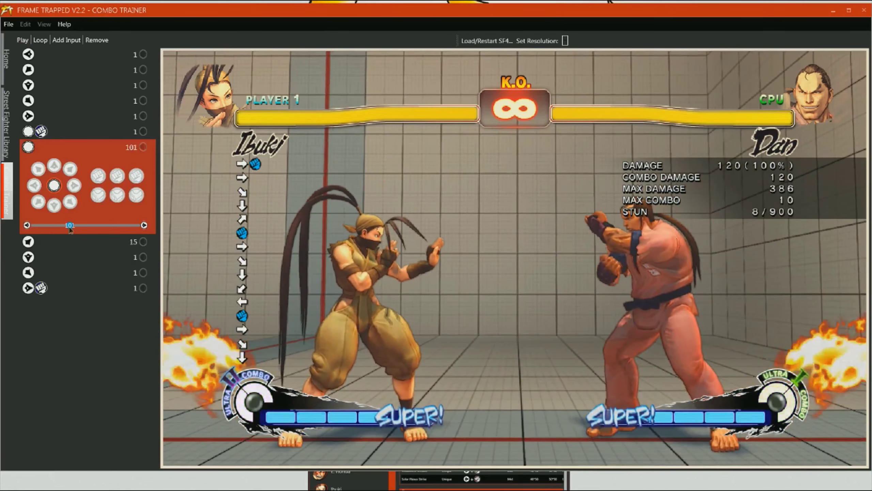
{"action": "left_click", "coordinate": [25, 42]}
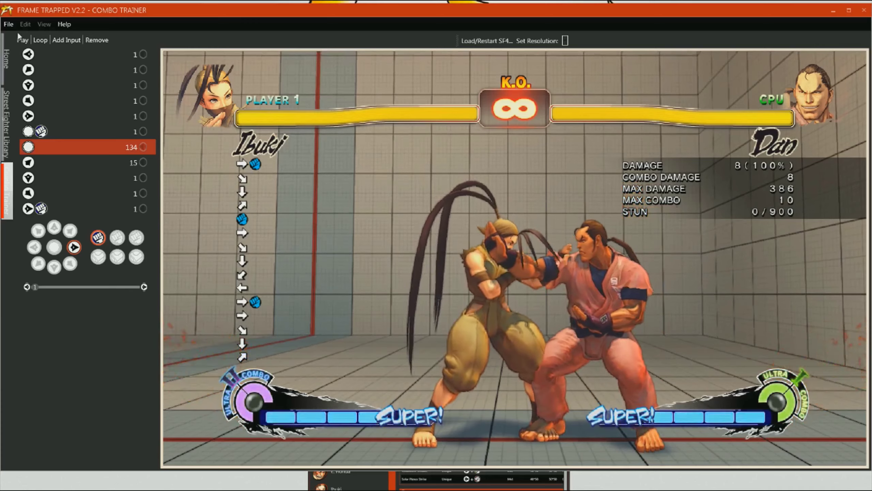
{"action": "left_click", "coordinate": [58, 56]}
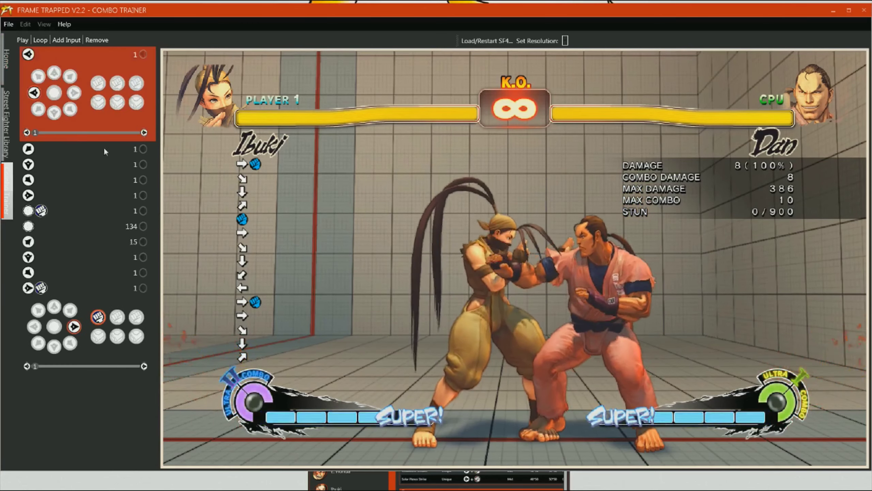
{"action": "left_click", "coordinate": [53, 152]}
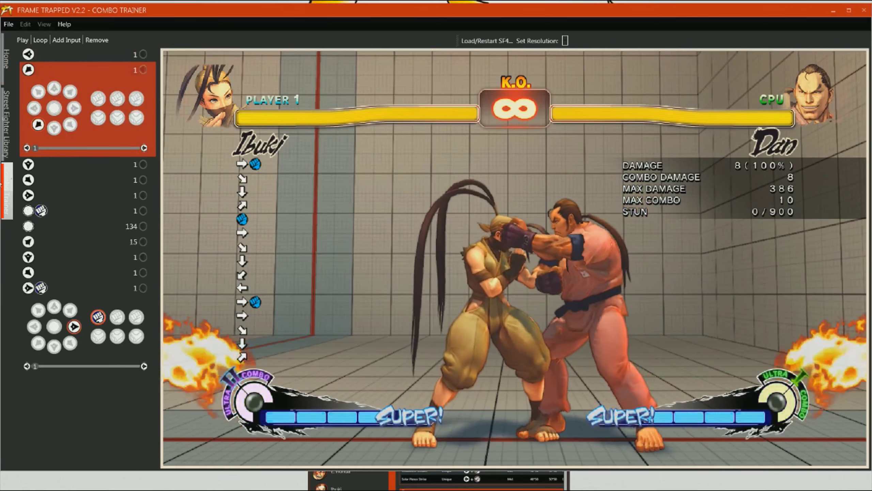
{"action": "left_click", "coordinate": [7, 61]}
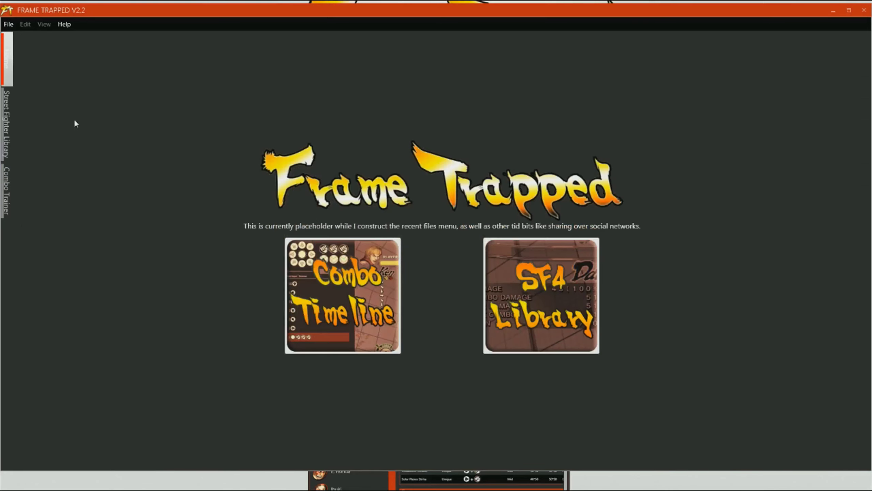
{"action": "left_click", "coordinate": [7, 172]}
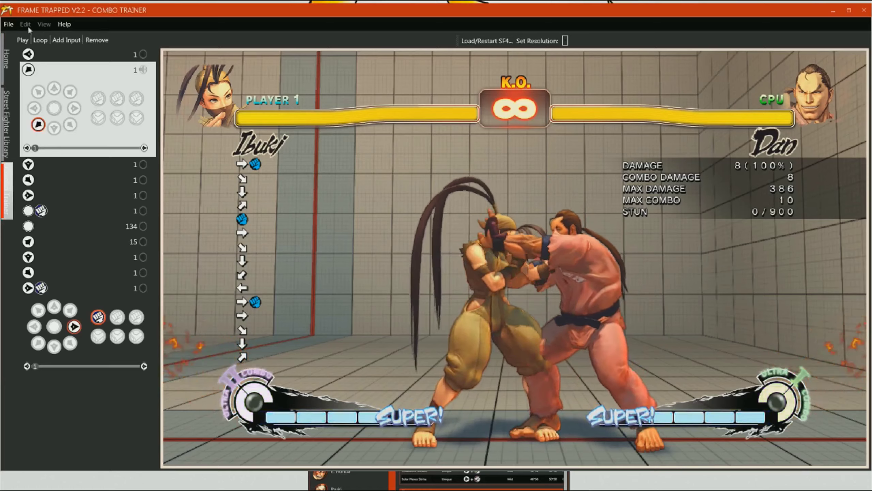
Append another saved combo to the end of the current time line and step through its added inputs
{"action": "left_click", "coordinate": [8, 24]}
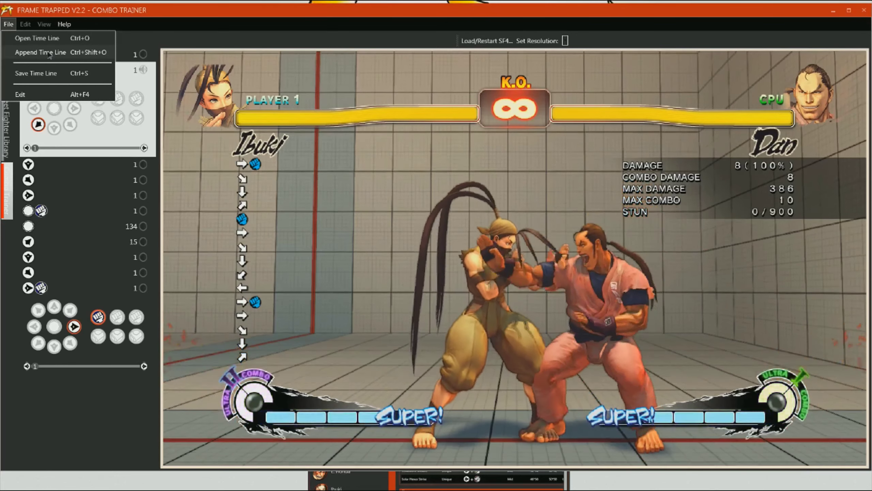
{"action": "left_click", "coordinate": [41, 52]}
{"action": "double_click", "coordinate": [169, 87]}
{"action": "left_click", "coordinate": [29, 382]}
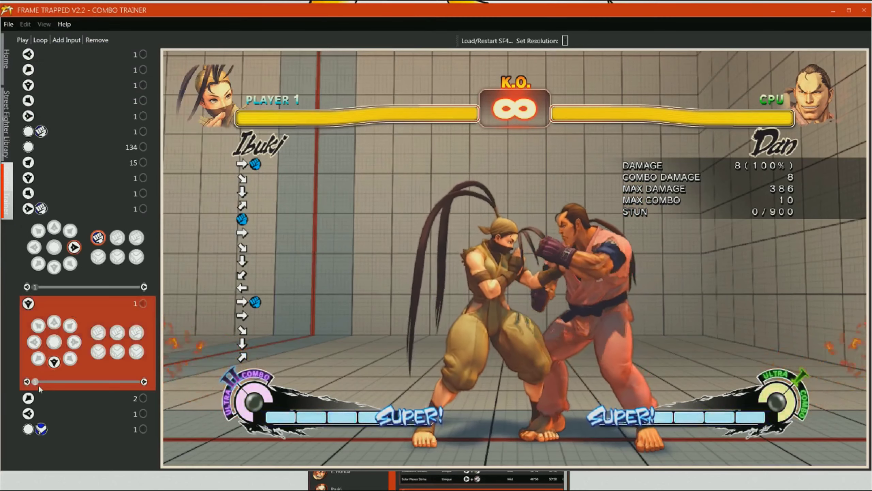
{"action": "key", "text": "Down"}
{"action": "key", "text": "Down"}
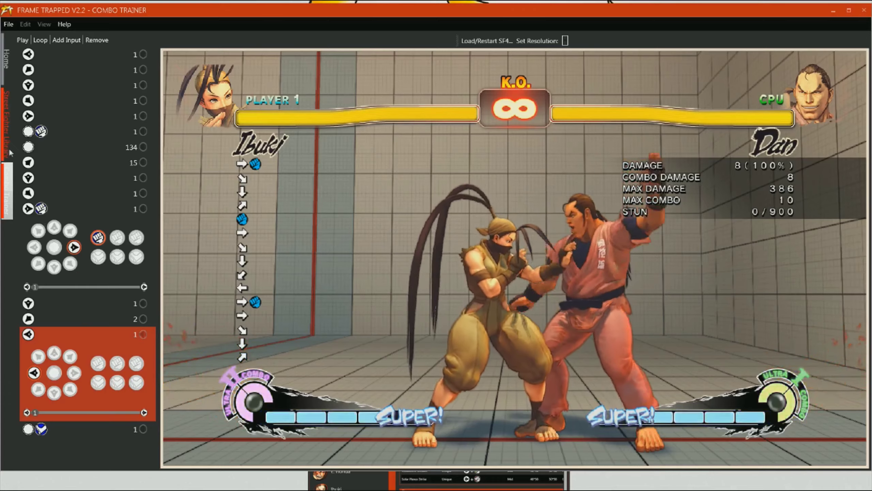
View Ken's entry and moves list in the Street Fighter Library, and return to the home page
{"action": "left_click", "coordinate": [6, 123]}
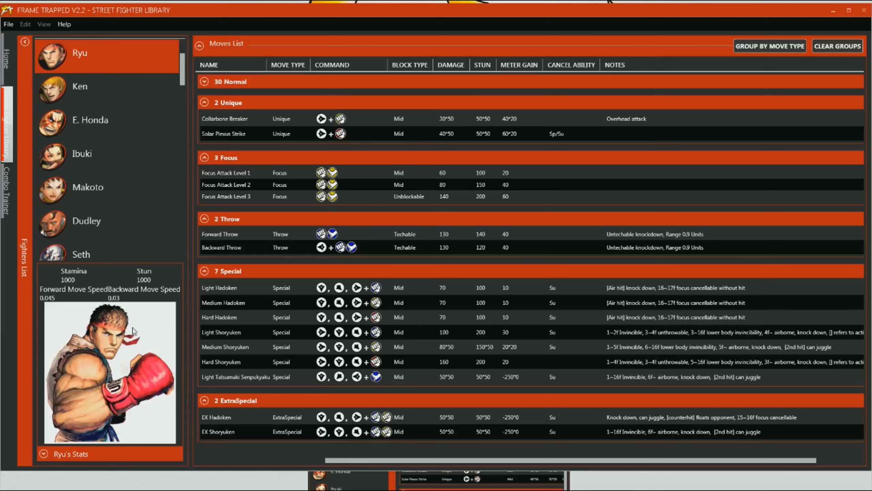
{"action": "left_click", "coordinate": [78, 86]}
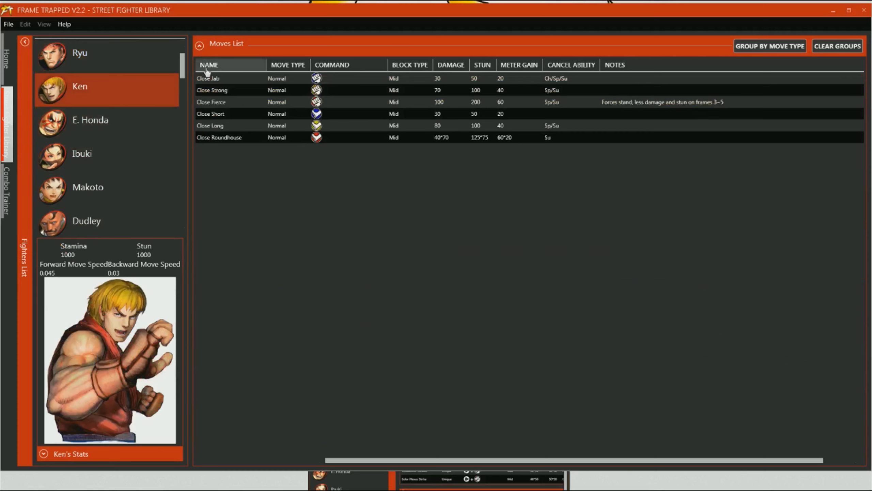
{"action": "mouse_move", "coordinate": [182, 60]}
{"action": "left_mouse_down"}
{"action": "mouse_move", "coordinate": [182, 200]}
{"action": "mouse_move", "coordinate": [182, 66]}
{"action": "left_mouse_up"}
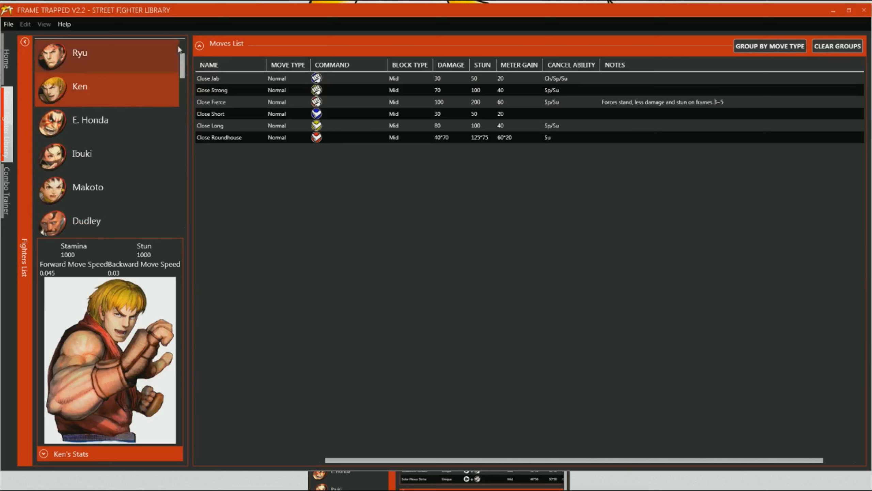
{"action": "left_click", "coordinate": [5, 66]}
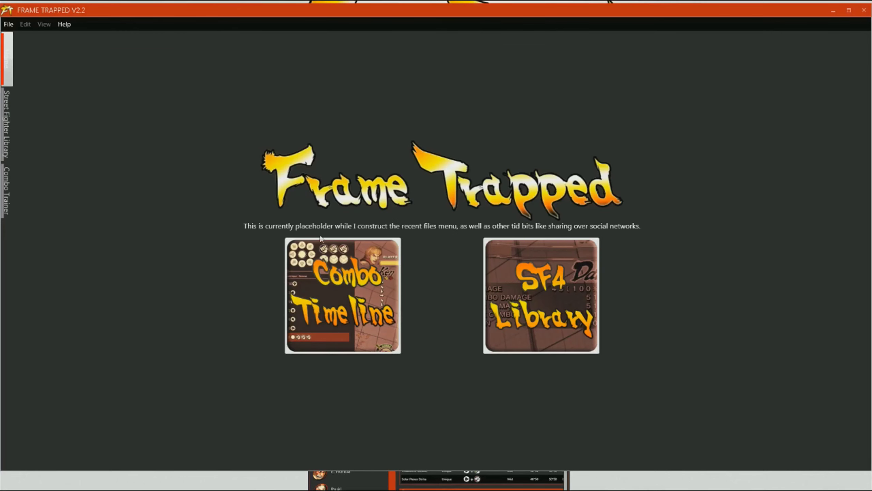